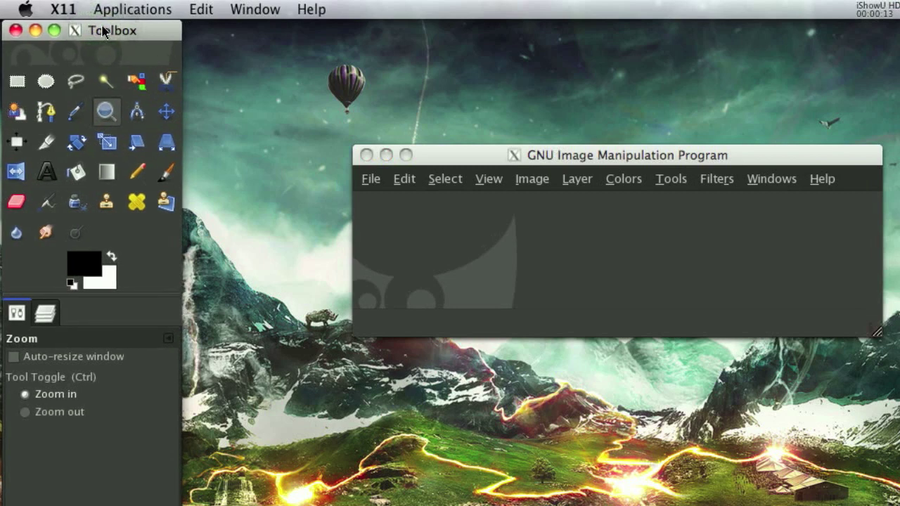
{"action": "left_click_drag", "start_coordinate": [460, 149], "coordinate": [397, 188]}
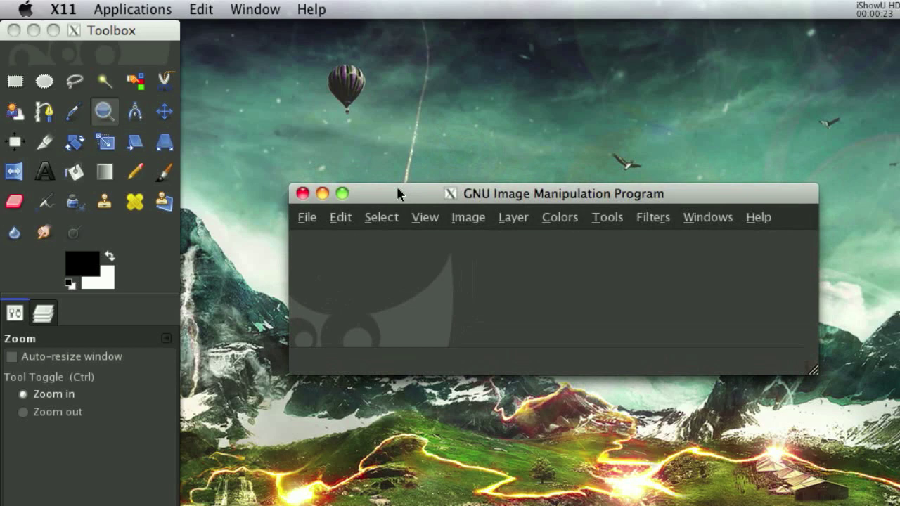
{"action": "left_click_drag", "start_coordinate": [430, 191], "coordinate": [440, 221]}
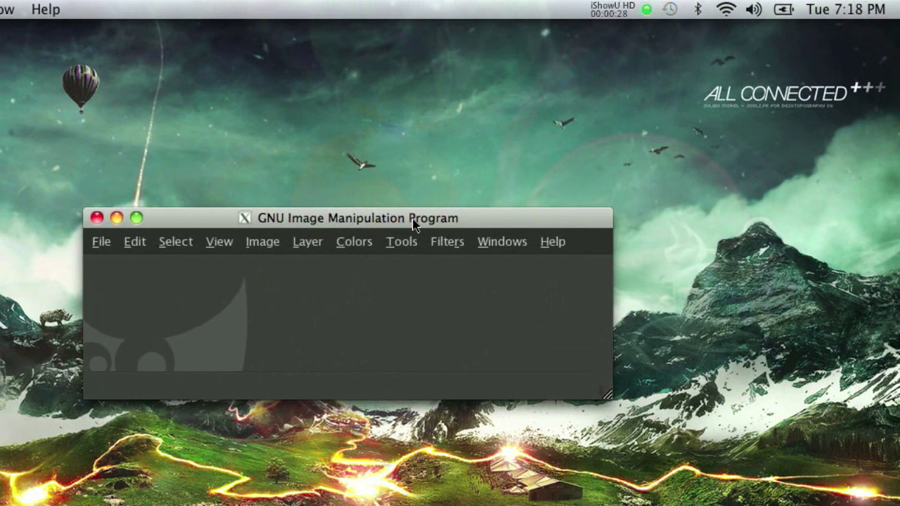
{"action": "left_click_drag", "start_coordinate": [637, 220], "coordinate": [604, 279]}
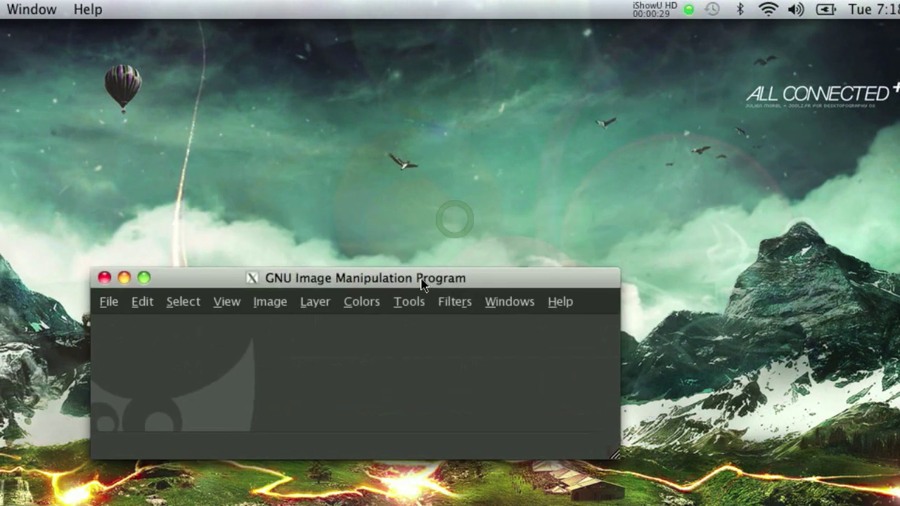
{"action": "left_click_drag", "start_coordinate": [424, 284], "coordinate": [430, 313]}
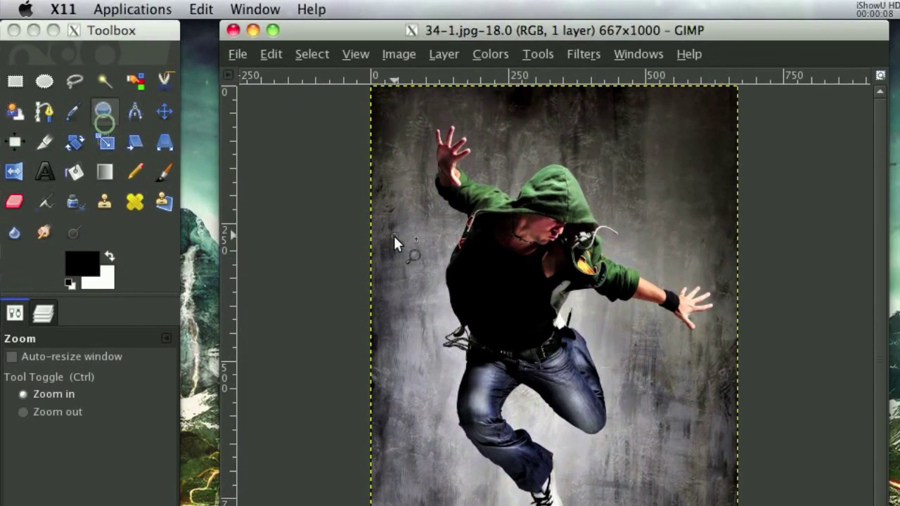
Trace a path from the peak of the green hood down its slope with the Paths tool
{"action": "left_click", "coordinate": [393, 237]}
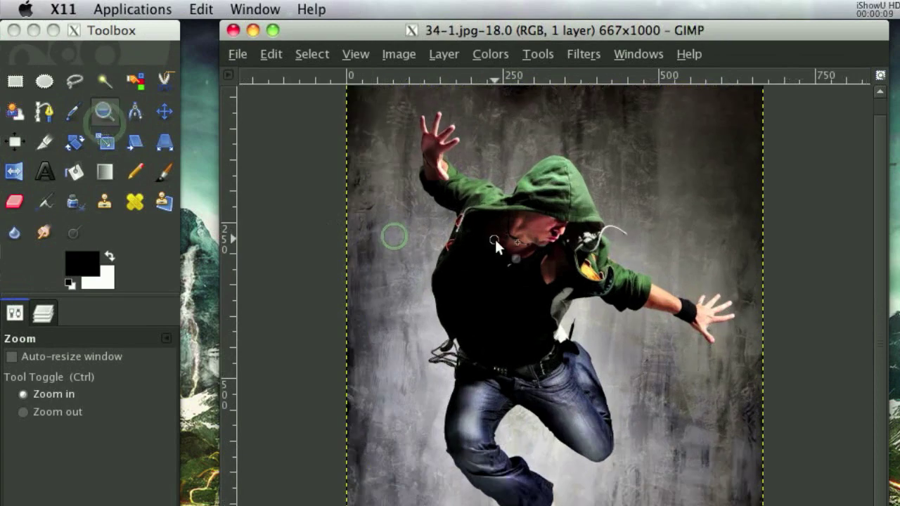
{"action": "left_click", "coordinate": [496, 240]}
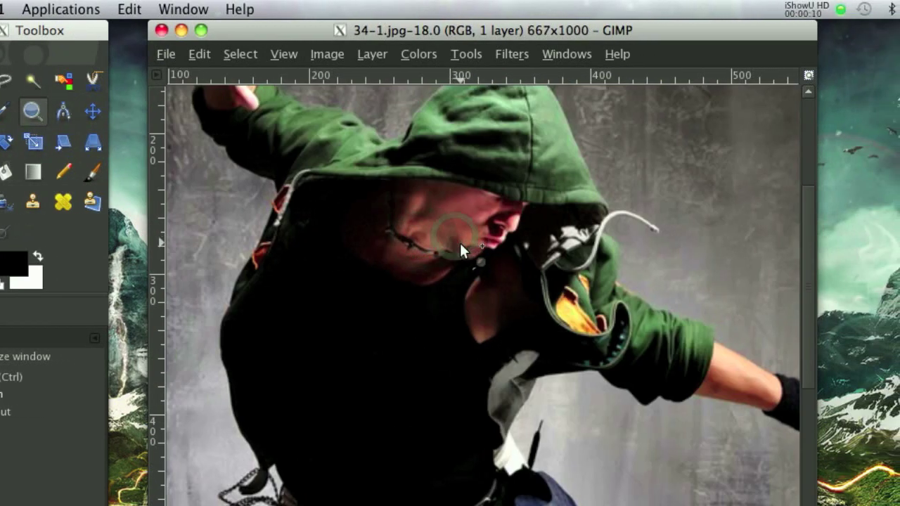
{"action": "scroll", "coordinate": [462, 246], "scroll_direction": "up", "scroll_amount": 3}
{"action": "left_click", "coordinate": [517, 344]}
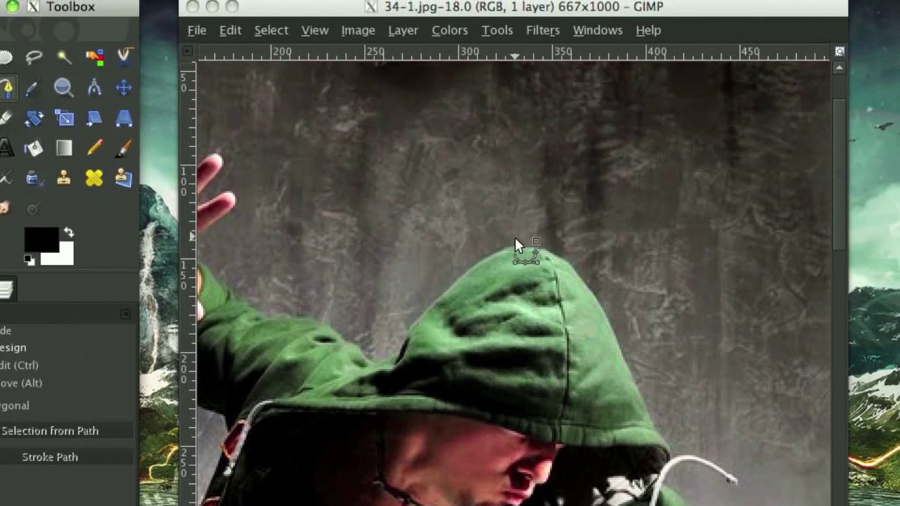
{"action": "left_click", "coordinate": [552, 268]}
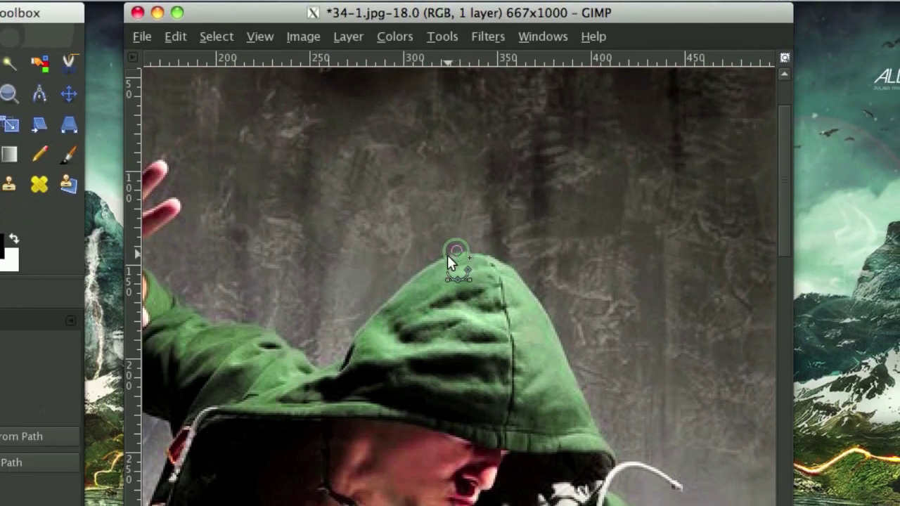
{"action": "left_click", "coordinate": [447, 257]}
{"action": "left_click", "coordinate": [434, 267]}
{"action": "left_click", "coordinate": [419, 275]}
{"action": "left_click", "coordinate": [408, 283]}
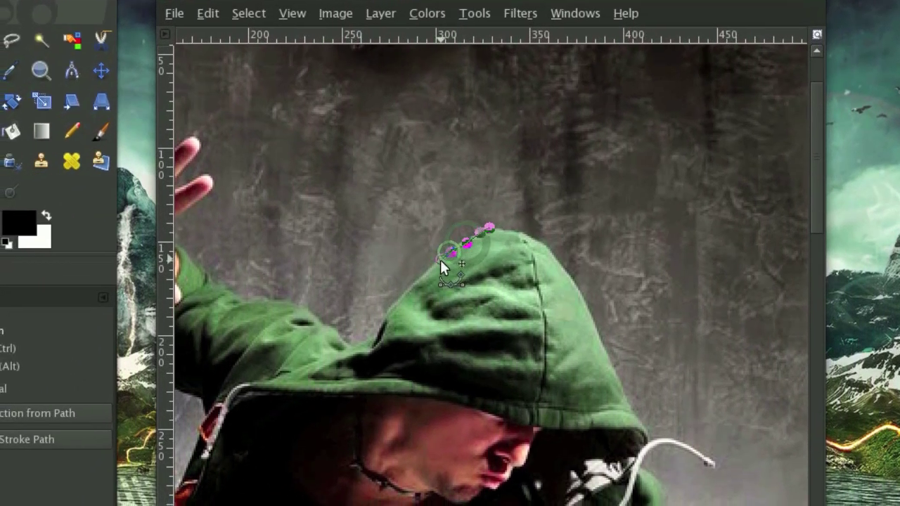
{"action": "left_click", "coordinate": [431, 271]}
{"action": "left_click", "coordinate": [418, 282]}
{"action": "left_click", "coordinate": [384, 328]}
Continue the path from the base of the hood along the upper edge of the raised sleeve to the wrist
{"action": "left_click", "coordinate": [336, 363]}
{"action": "left_click", "coordinate": [293, 318]}
{"action": "left_click", "coordinate": [237, 295]}
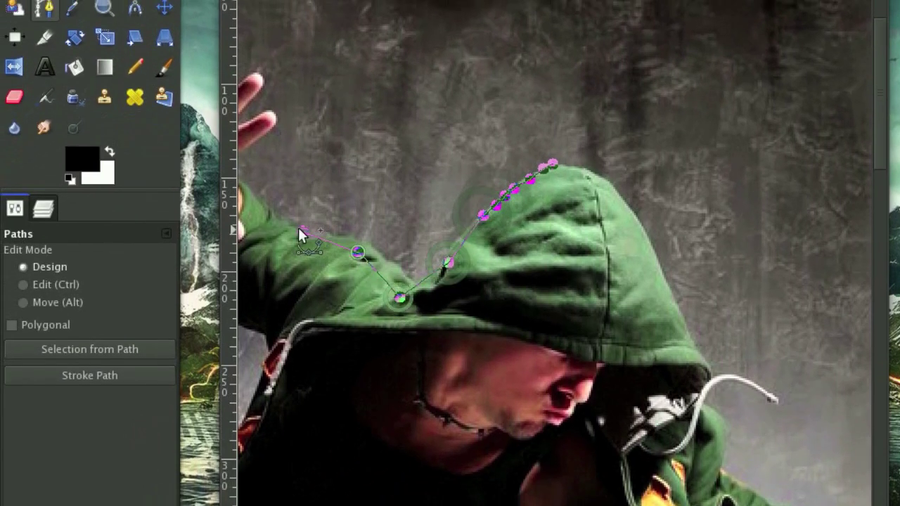
{"action": "left_click", "coordinate": [291, 223]}
{"action": "scroll", "coordinate": [485, 490], "scroll_direction": "left", "scroll_amount": 5}
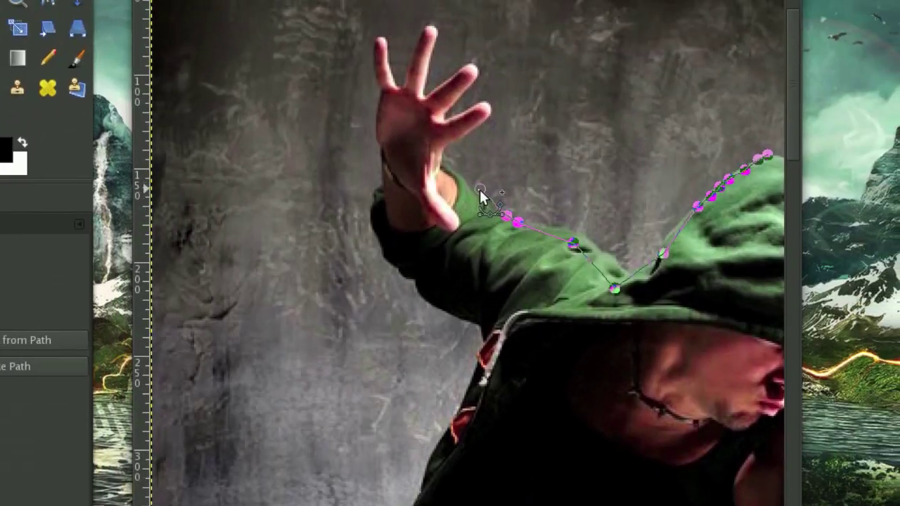
{"action": "left_click", "coordinate": [552, 73]}
{"action": "left_click", "coordinate": [517, 47]}
Extend the path loosely around the raised hand and down the jacket to the chest, ending with a curved segment
{"action": "left_click", "coordinate": [524, 22]}
{"action": "left_click", "coordinate": [564, 2]}
{"action": "left_click", "coordinate": [426, 115]}
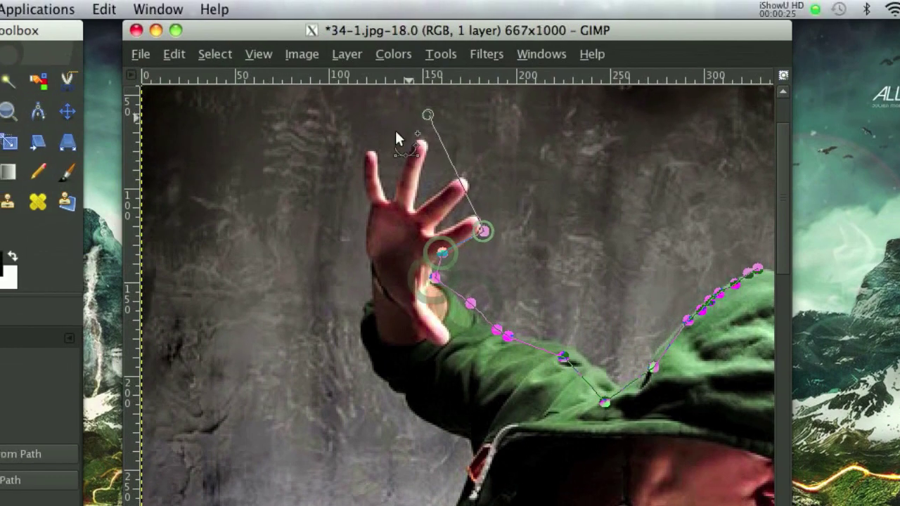
{"action": "left_click", "coordinate": [344, 158]}
{"action": "left_click", "coordinate": [359, 334]}
{"action": "left_click", "coordinate": [512, 505]}
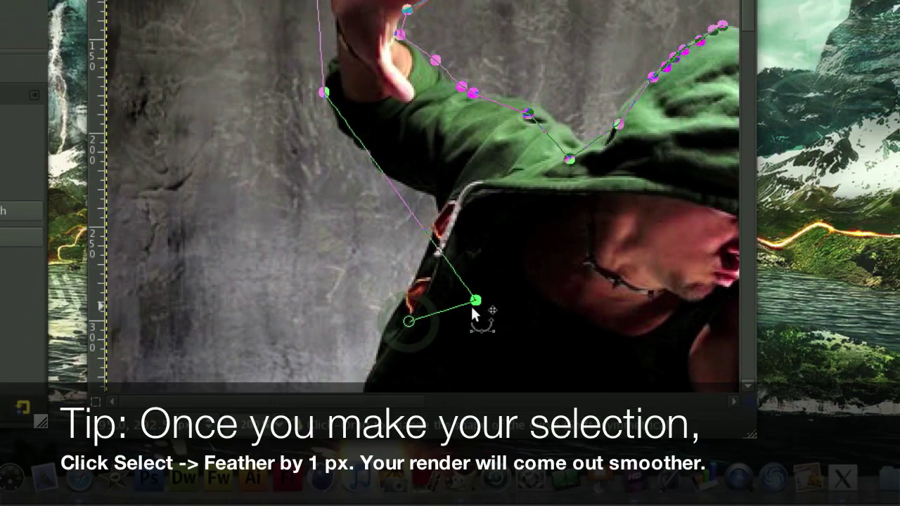
{"action": "left_click_drag", "start_coordinate": [516, 305], "coordinate": [428, 282]}
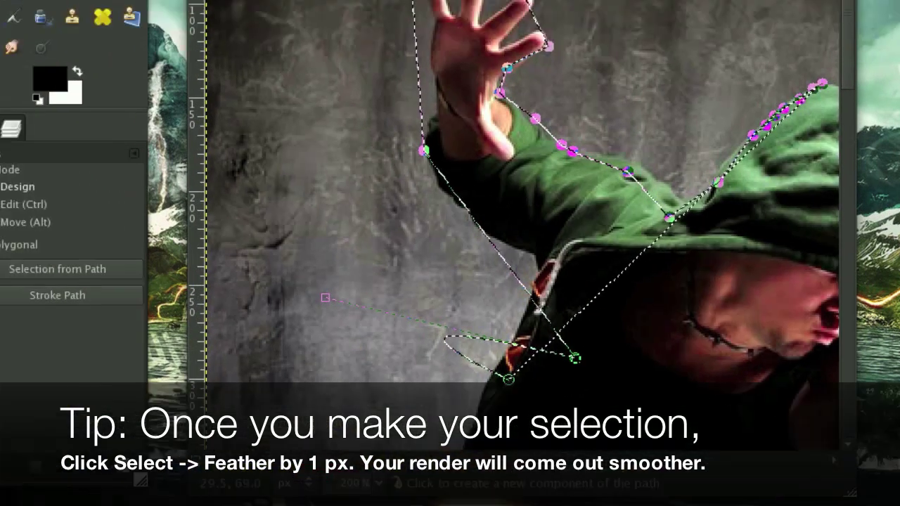
Clear the selection made from the path and switch to the Measure tool
{"action": "left_click", "coordinate": [305, 56]}
{"action": "left_click", "coordinate": [335, 101]}
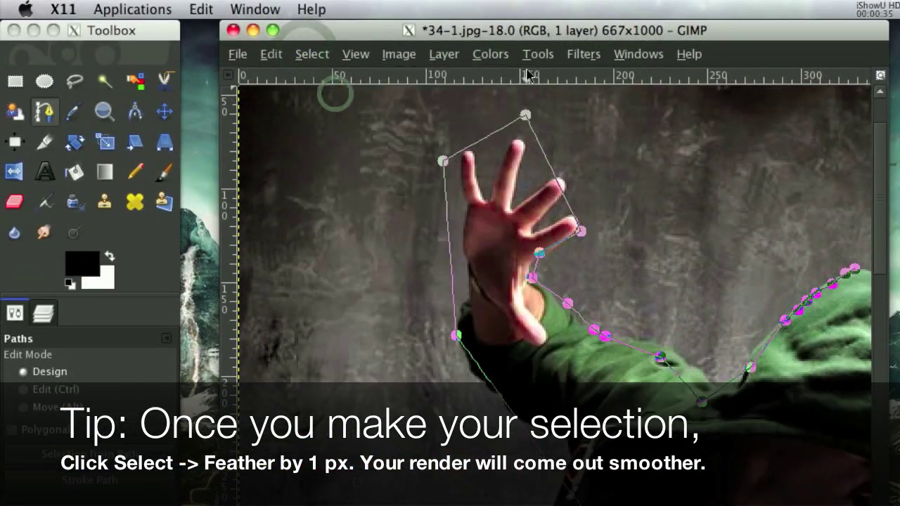
{"action": "left_click", "coordinate": [124, 115]}
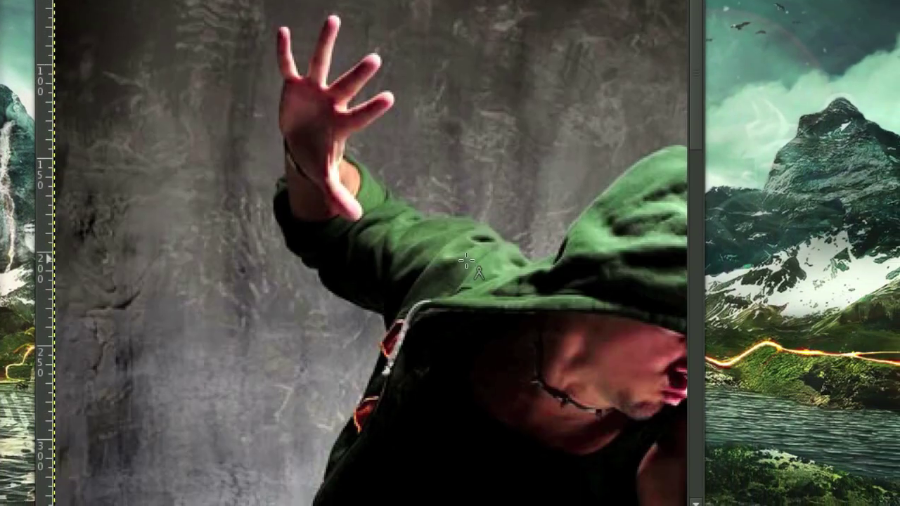
{"action": "scroll", "coordinate": [466, 261], "scroll_direction": "down", "scroll_amount": 10}
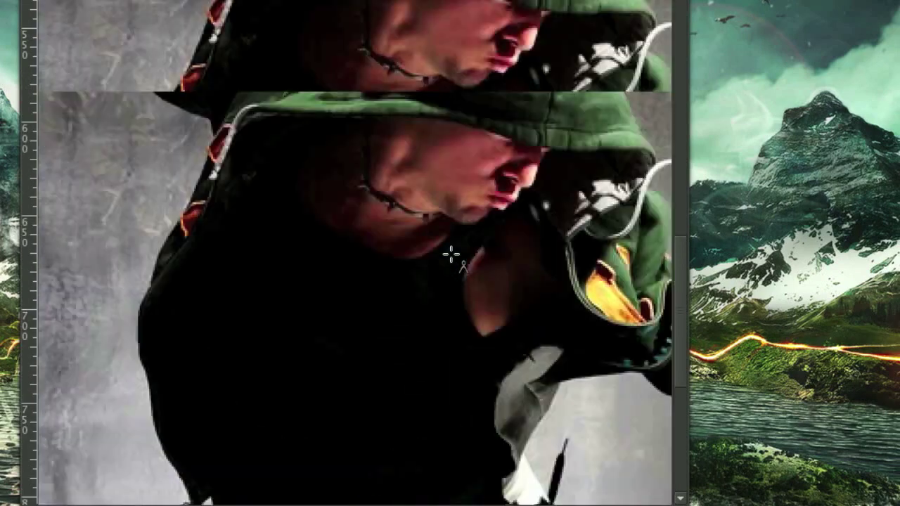
{"action": "scroll", "coordinate": [451, 255], "scroll_direction": "up", "scroll_amount": 10}
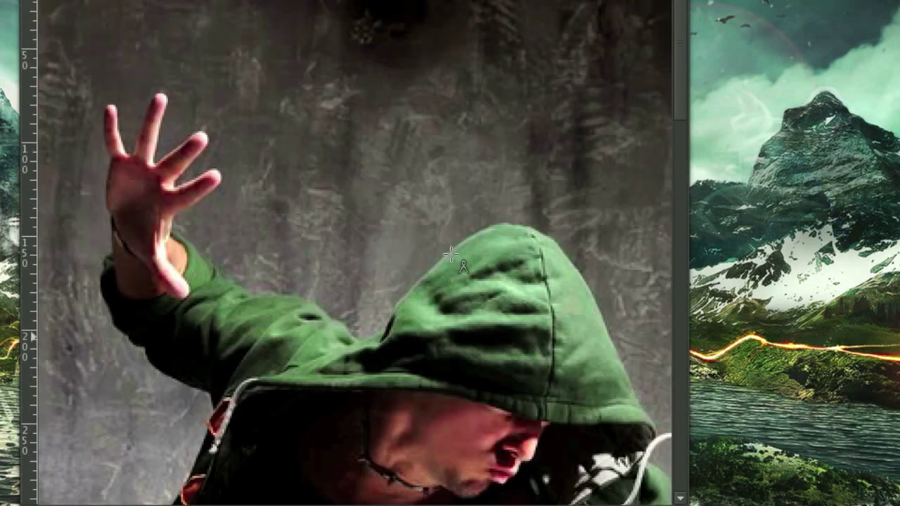
{"action": "scroll", "coordinate": [452, 255], "scroll_direction": "down", "scroll_amount": 4}
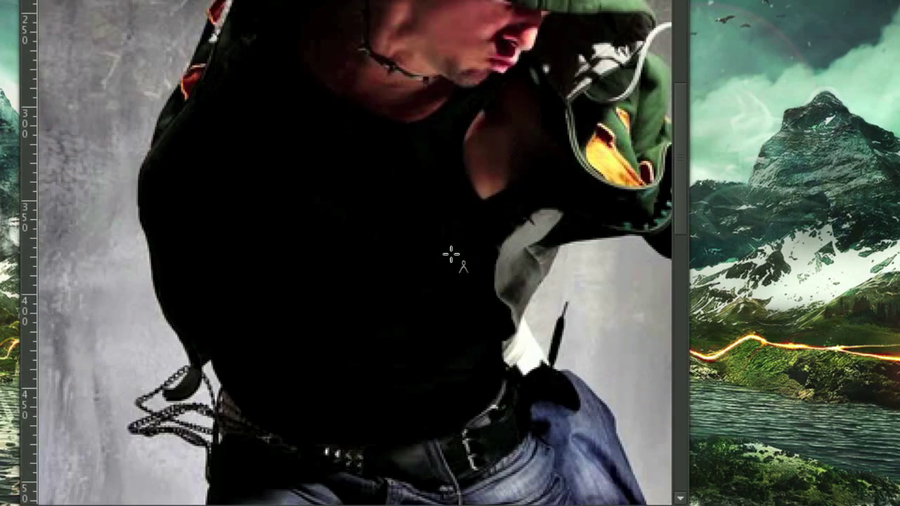
{"action": "scroll", "coordinate": [452, 255], "scroll_direction": "right", "scroll_amount": 4}
{"action": "scroll", "coordinate": [452, 254], "scroll_direction": "up", "scroll_amount": 4}
{"action": "scroll", "coordinate": [449, 254], "scroll_direction": "left", "scroll_amount": 3}
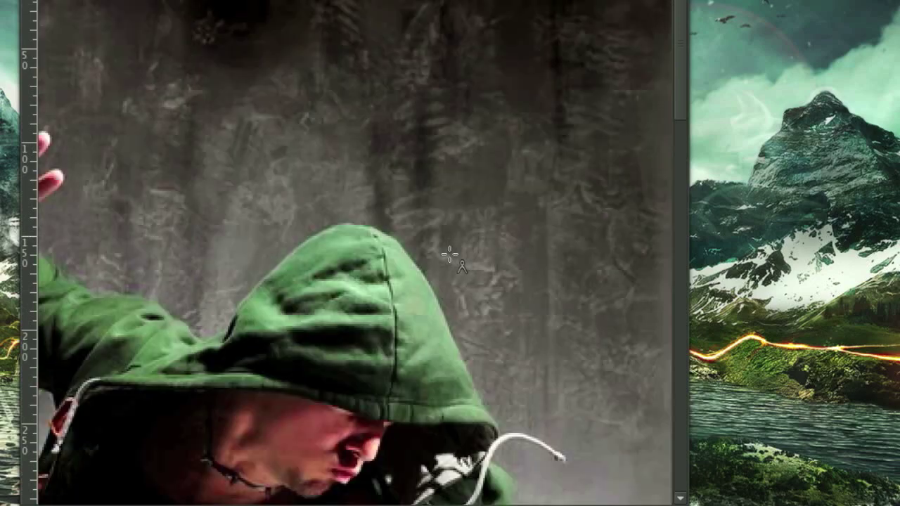
{"action": "scroll", "coordinate": [450, 254], "scroll_direction": "down", "scroll_amount": 3}
{"action": "scroll", "coordinate": [451, 254], "scroll_direction": "left", "scroll_amount": 4}
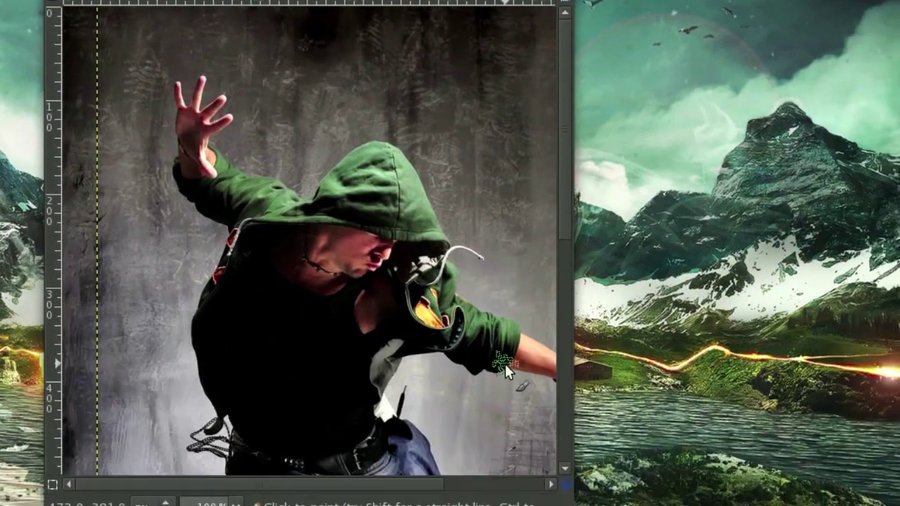
{"action": "scroll", "coordinate": [485, 323], "scroll_direction": "down", "scroll_amount": 6}
{"action": "scroll", "coordinate": [464, 288], "scroll_direction": "up", "scroll_amount": 4}
{"action": "scroll", "coordinate": [457, 266], "scroll_direction": "up", "scroll_amount": 6}
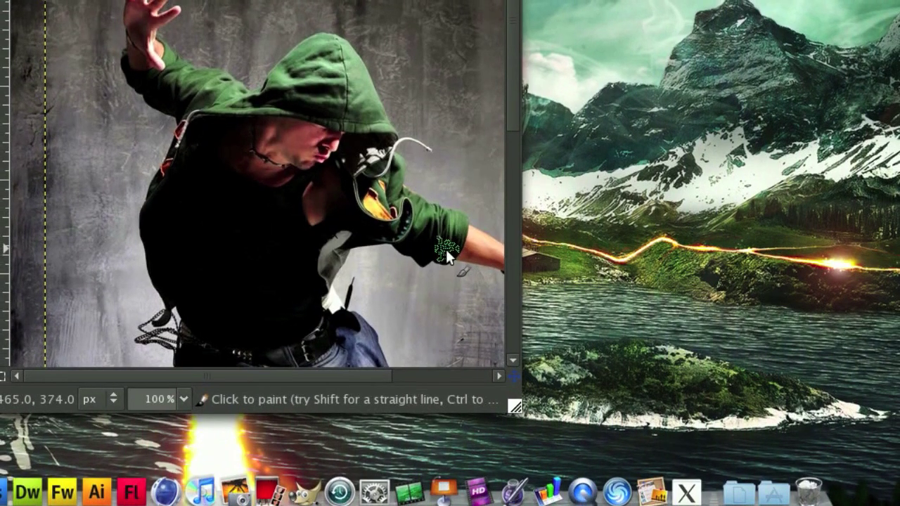
{"action": "scroll", "coordinate": [449, 251], "scroll_direction": "right", "scroll_amount": 2}
{"action": "scroll", "coordinate": [452, 254], "scroll_direction": "down", "scroll_amount": 5}
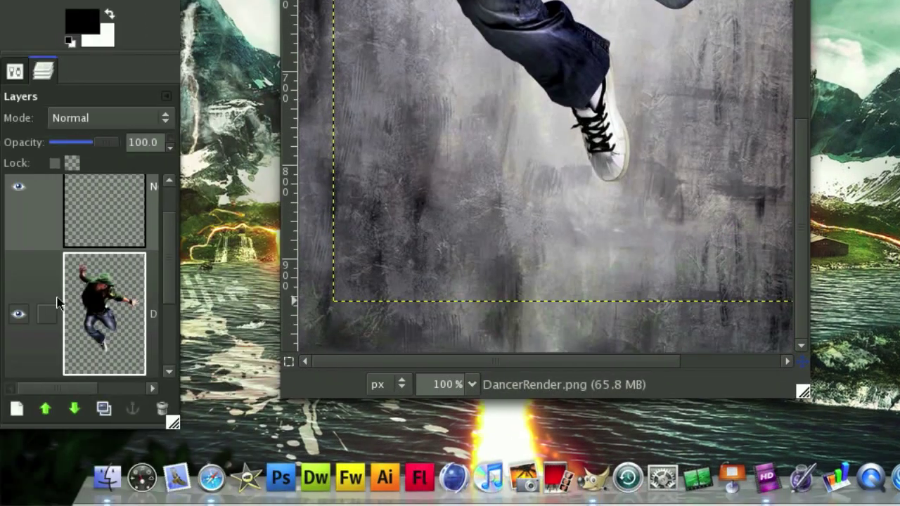
Make the cut-out dancer layer above the background photo the active layer
{"action": "scroll", "coordinate": [60, 302], "scroll_direction": "down", "scroll_amount": 3}
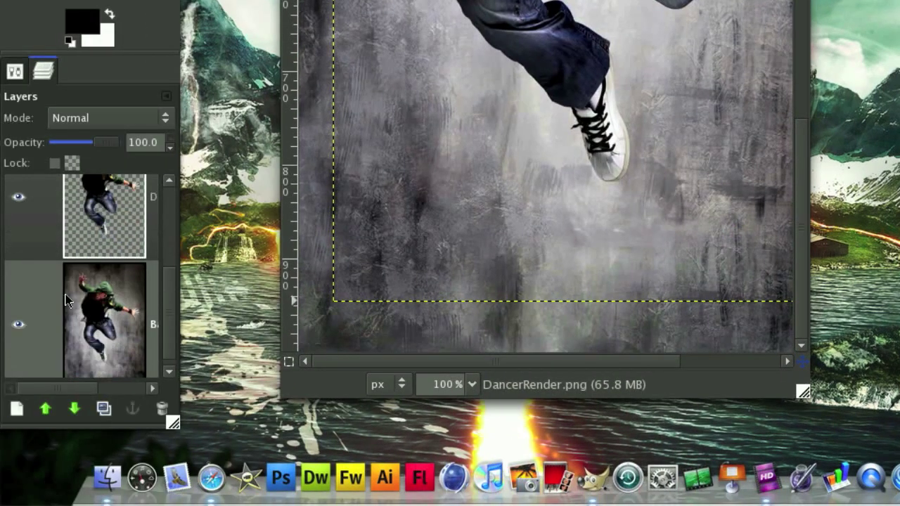
{"action": "scroll", "coordinate": [523, 190], "scroll_direction": "up", "scroll_amount": 5}
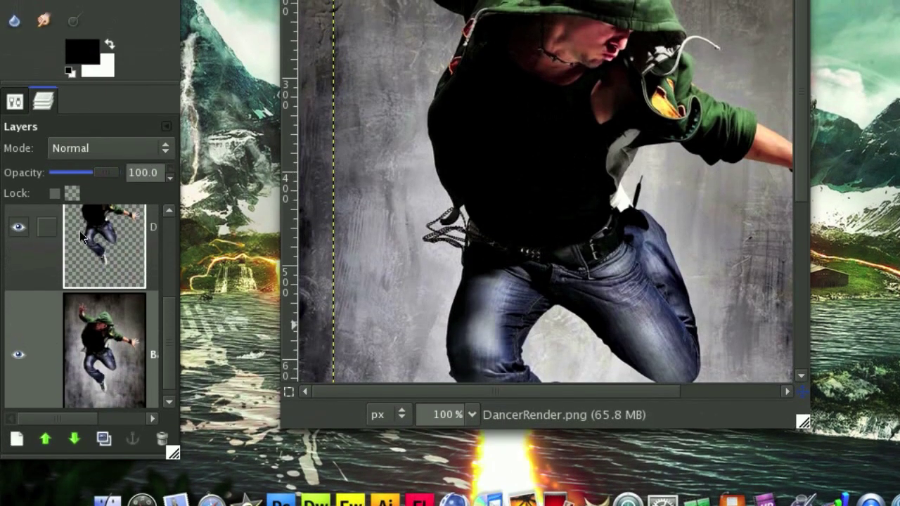
{"action": "left_click", "coordinate": [19, 251]}
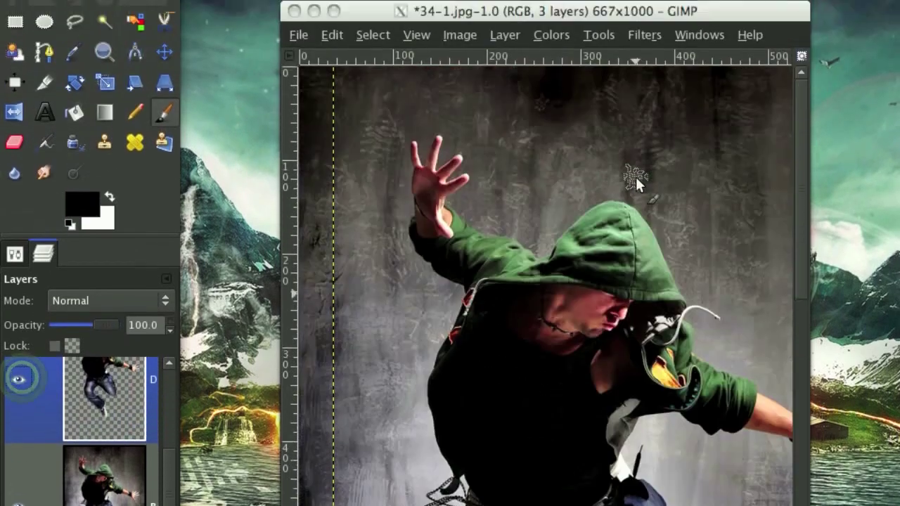
{"action": "scroll", "coordinate": [482, 214], "scroll_direction": "right", "scroll_amount": 3}
{"action": "scroll", "coordinate": [482, 213], "scroll_direction": "up", "scroll_amount": 8}
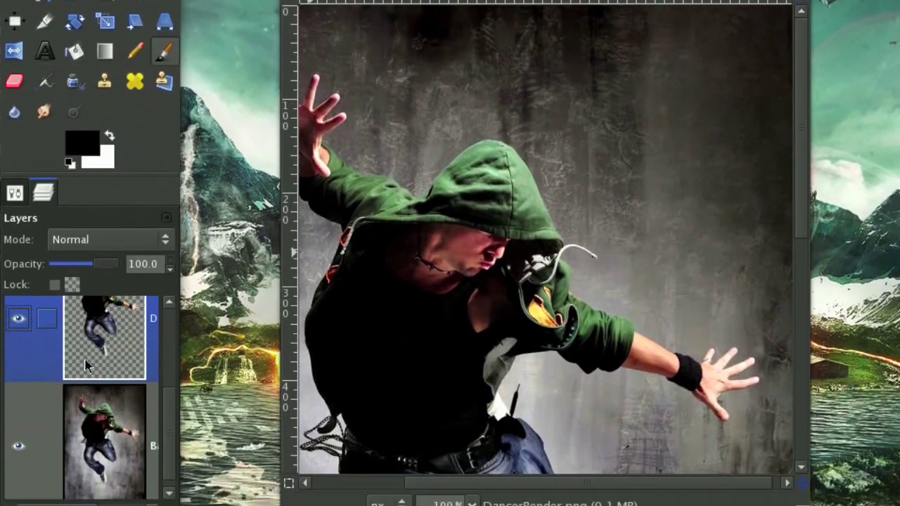
Render Plasma clouds on the empty top layer with random seed 0 and turbulence 7.0
{"action": "scroll", "coordinate": [92, 365], "scroll_direction": "up", "scroll_amount": 3}
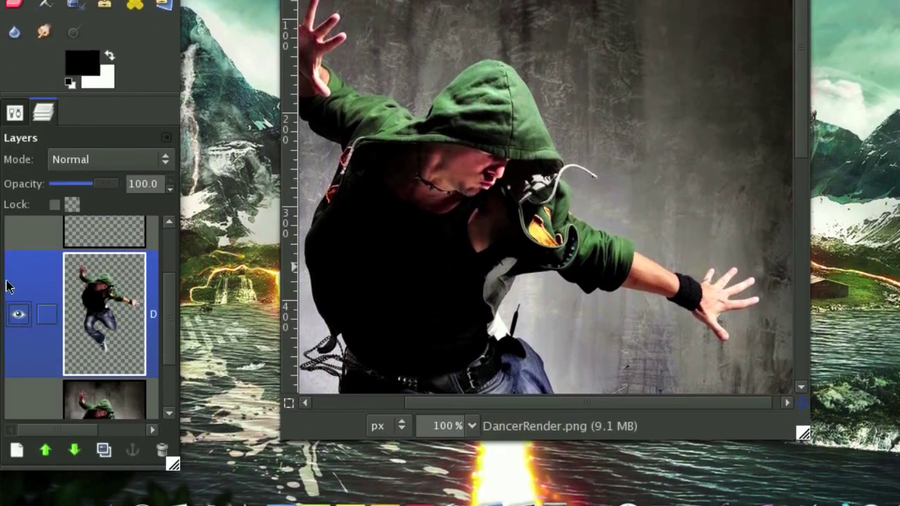
{"action": "scroll", "coordinate": [87, 281], "scroll_direction": "up", "scroll_amount": 2}
{"action": "left_click", "coordinate": [87, 274]}
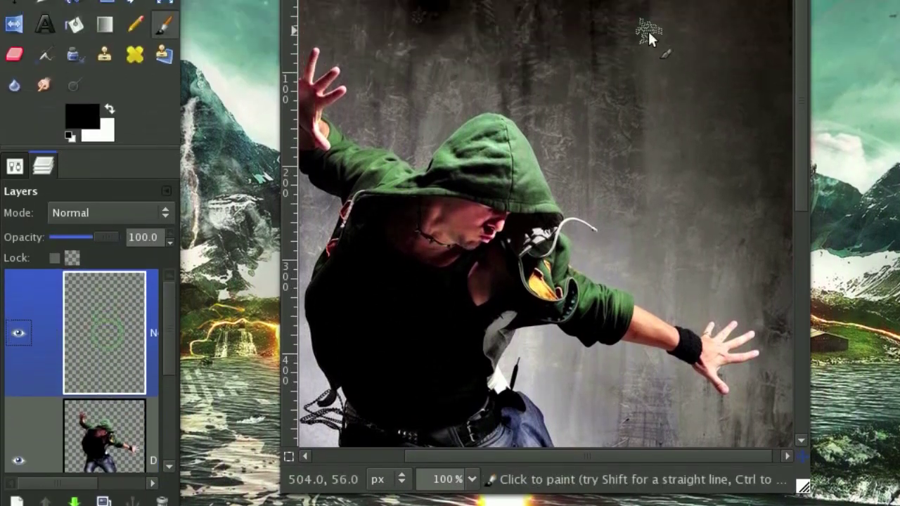
{"action": "left_click", "coordinate": [578, 94]}
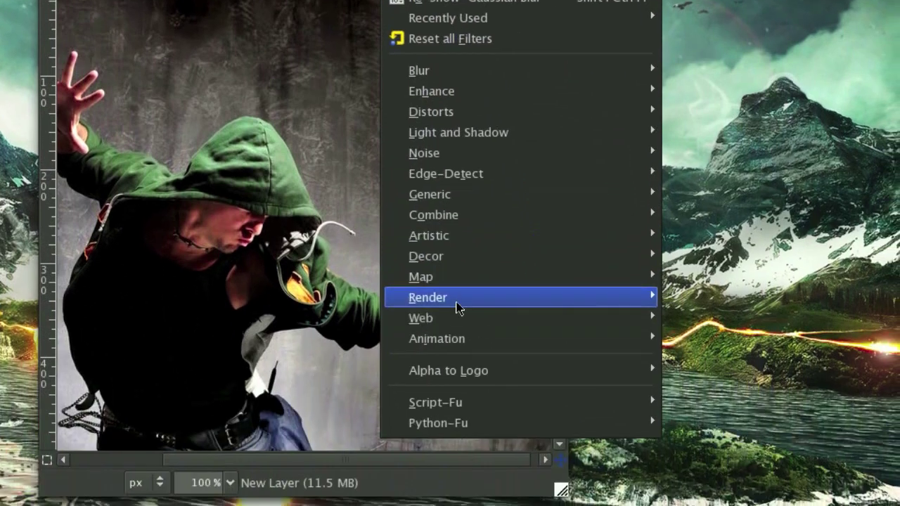
{"action": "mouse_move", "coordinate": [457, 307]}
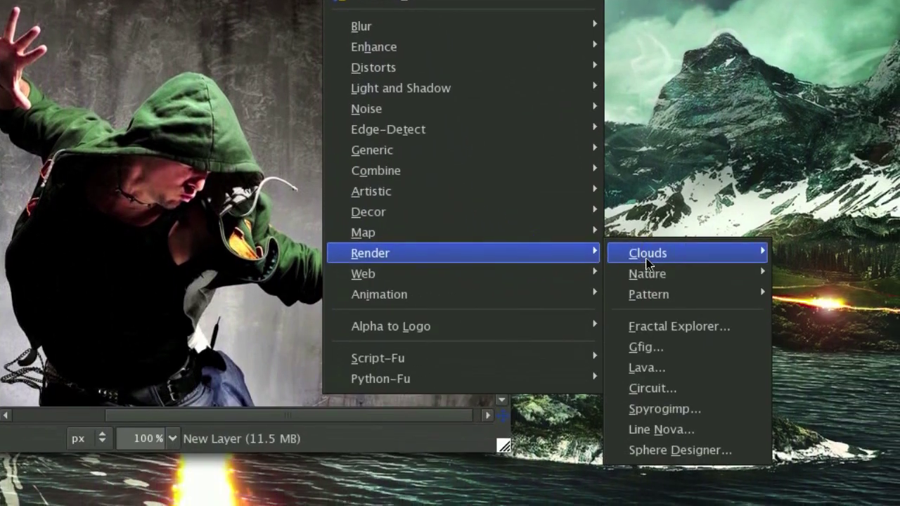
{"action": "left_click", "coordinate": [492, 290]}
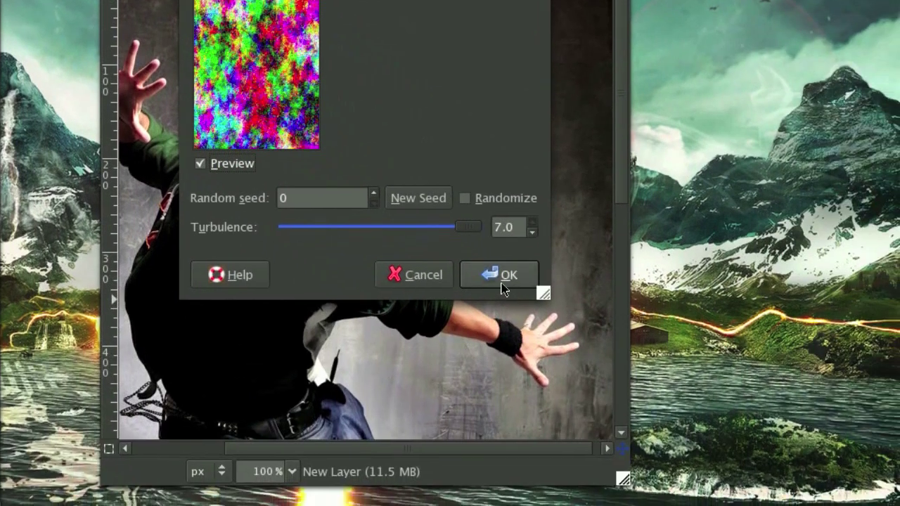
{"action": "left_click", "coordinate": [679, 430]}
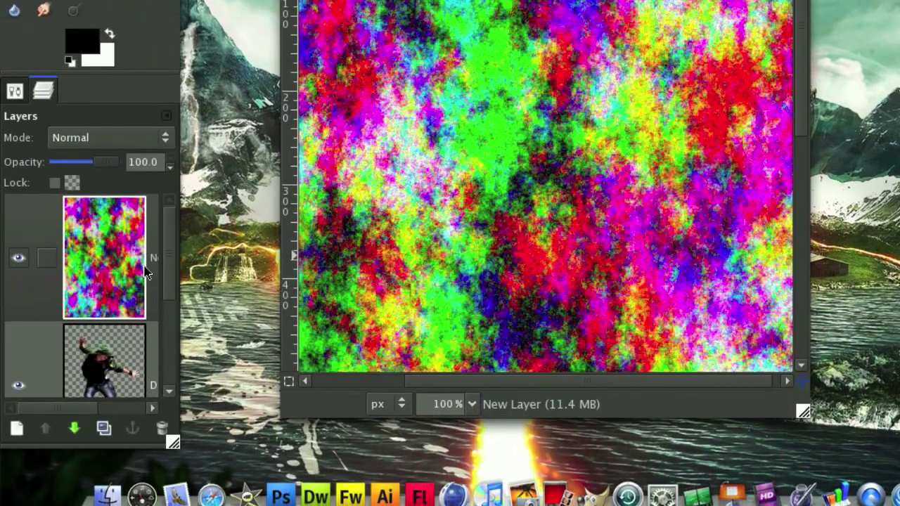
Hide the plasma layer and select the cut-out dancer layer beneath it
{"action": "scroll", "coordinate": [110, 323], "scroll_direction": "down", "scroll_amount": 2}
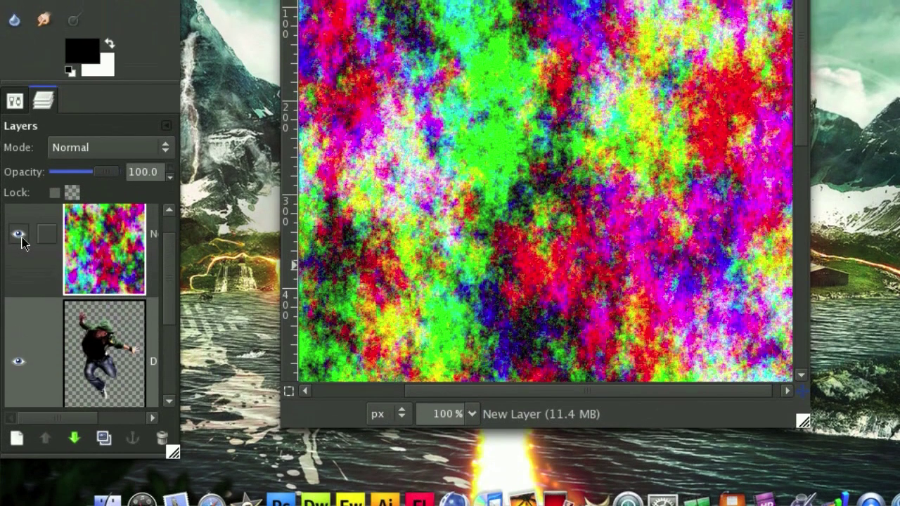
{"action": "left_click", "coordinate": [21, 219]}
{"action": "left_click", "coordinate": [20, 211]}
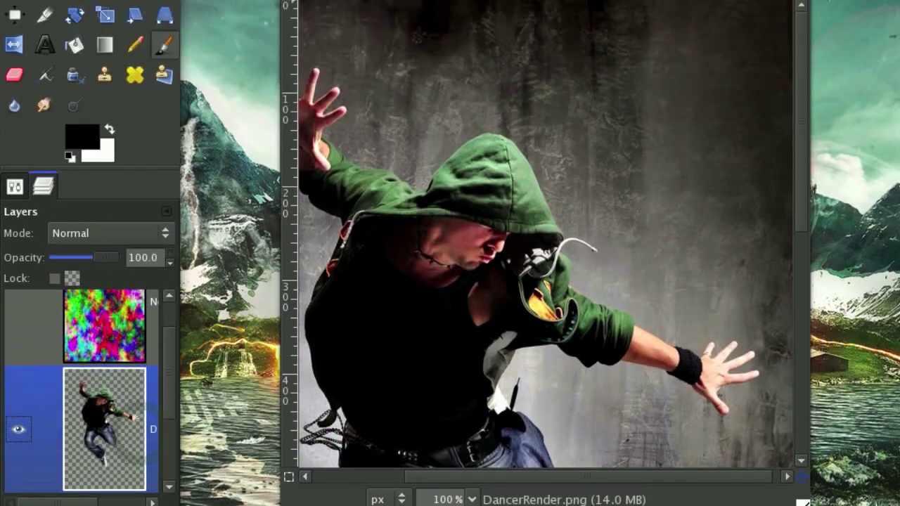
Displace the cut-out dancer layer by 26.00 in X and 27.00 in Y, using the plasma layer as the map for both
{"action": "left_click", "coordinate": [572, 94]}
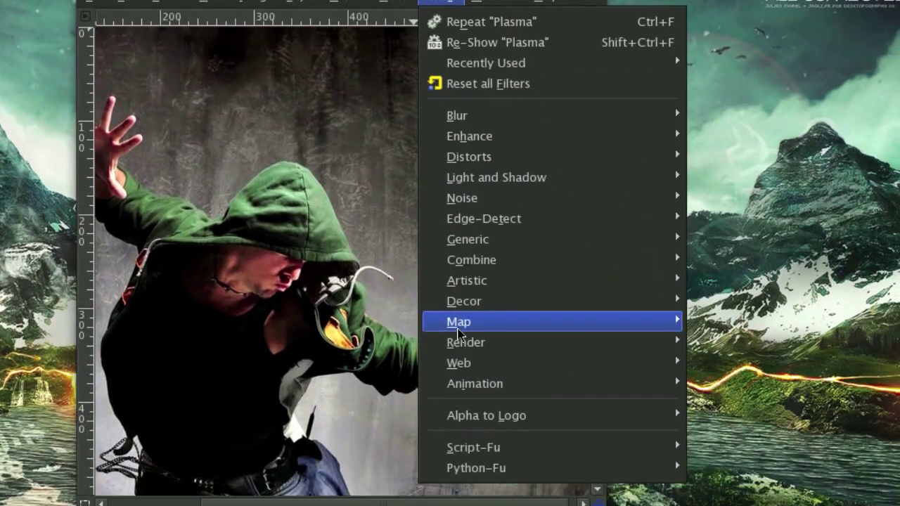
{"action": "mouse_move", "coordinate": [500, 421]}
{"action": "left_click", "coordinate": [665, 296]}
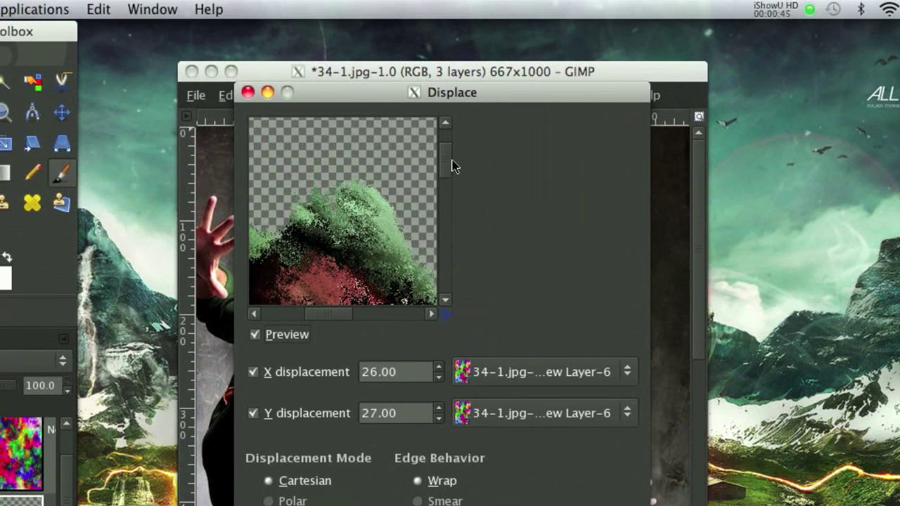
{"action": "left_click_drag", "start_coordinate": [453, 182], "coordinate": [453, 189]}
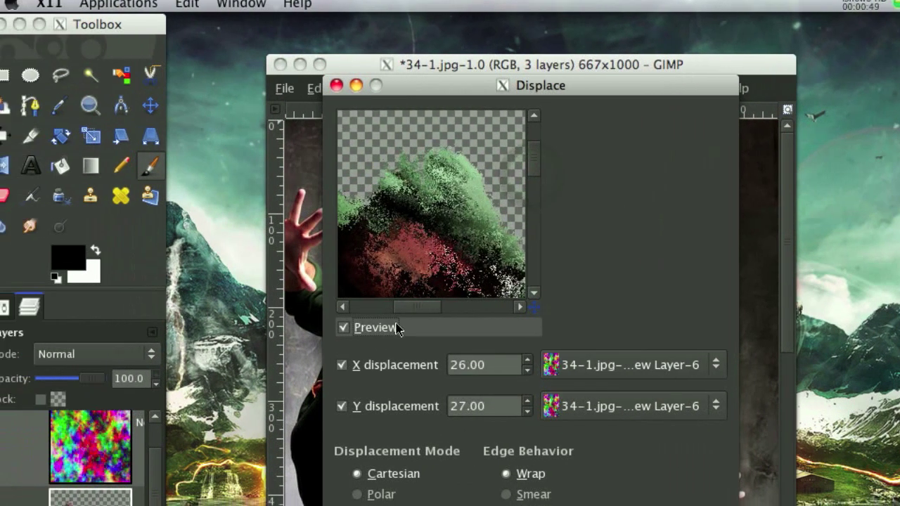
{"action": "left_click_drag", "start_coordinate": [336, 314], "coordinate": [292, 313]}
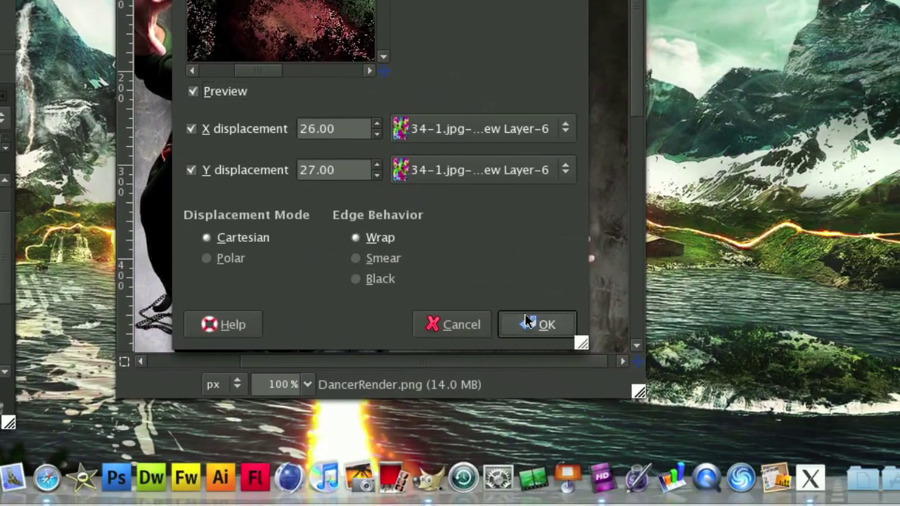
{"action": "left_click", "coordinate": [649, 428]}
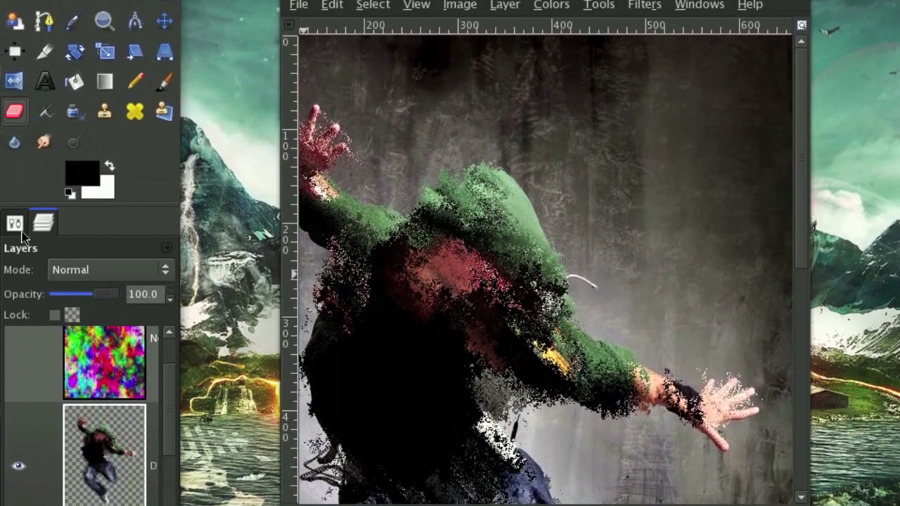
Set the eraser to the Circle Fuzzy (19) brush at scale 3.50 and erase the displaced pixels over the dancer's outstretched arm, hand and face
{"action": "left_click", "coordinate": [17, 227]}
{"action": "left_click", "coordinate": [61, 322]}
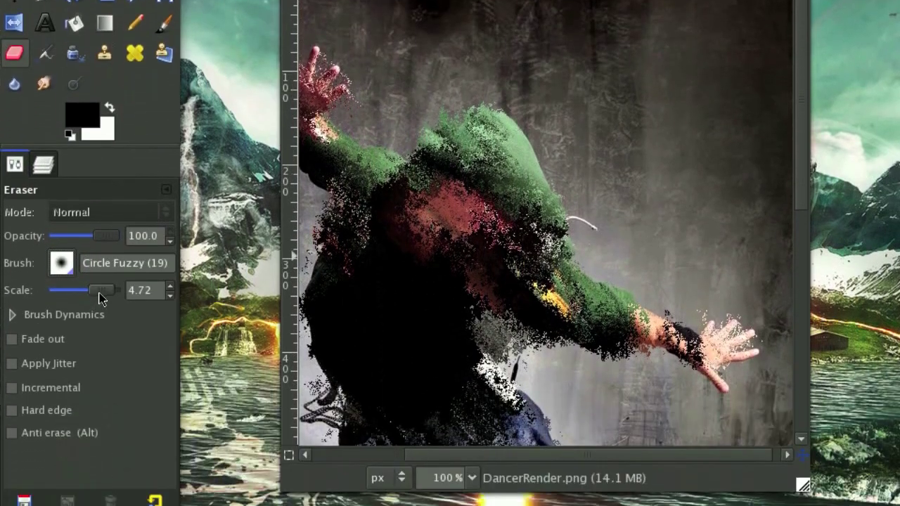
{"action": "left_click_drag", "start_coordinate": [102, 292], "coordinate": [99, 292]}
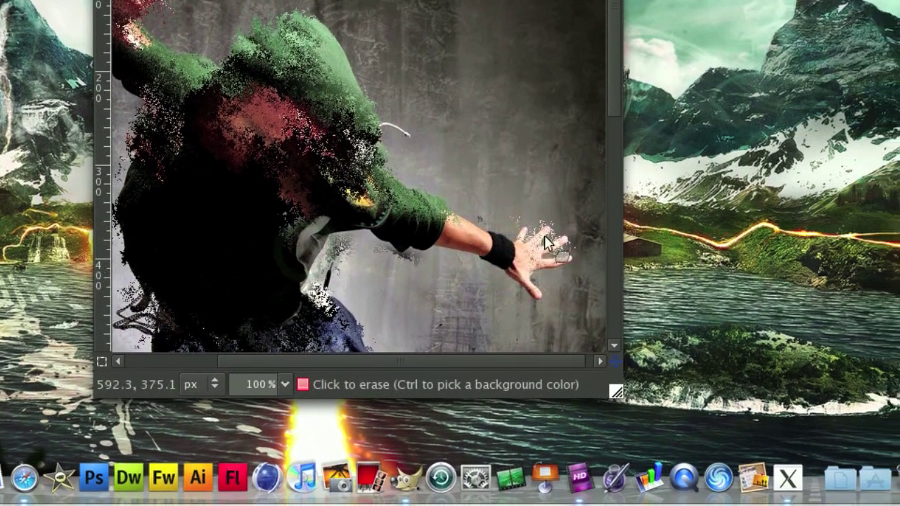
{"action": "mouse_move", "coordinate": [544, 237]}
{"action": "left_mouse_down"}
{"action": "mouse_move", "coordinate": [490, 228]}
{"action": "mouse_move", "coordinate": [393, 256]}
{"action": "mouse_move", "coordinate": [336, 228]}
{"action": "mouse_move", "coordinate": [358, 196]}
{"action": "left_mouse_up"}
{"action": "mouse_move", "coordinate": [457, 228]}
{"action": "left_mouse_down"}
{"action": "mouse_move", "coordinate": [358, 154]}
{"action": "mouse_move", "coordinate": [493, 189]}
{"action": "mouse_move", "coordinate": [390, 187]}
{"action": "left_mouse_up"}
{"action": "mouse_move", "coordinate": [377, 253]}
{"action": "left_mouse_down"}
{"action": "mouse_move", "coordinate": [332, 243]}
{"action": "mouse_move", "coordinate": [334, 219]}
{"action": "mouse_move", "coordinate": [314, 209]}
{"action": "mouse_move", "coordinate": [347, 223]}
{"action": "left_mouse_up"}
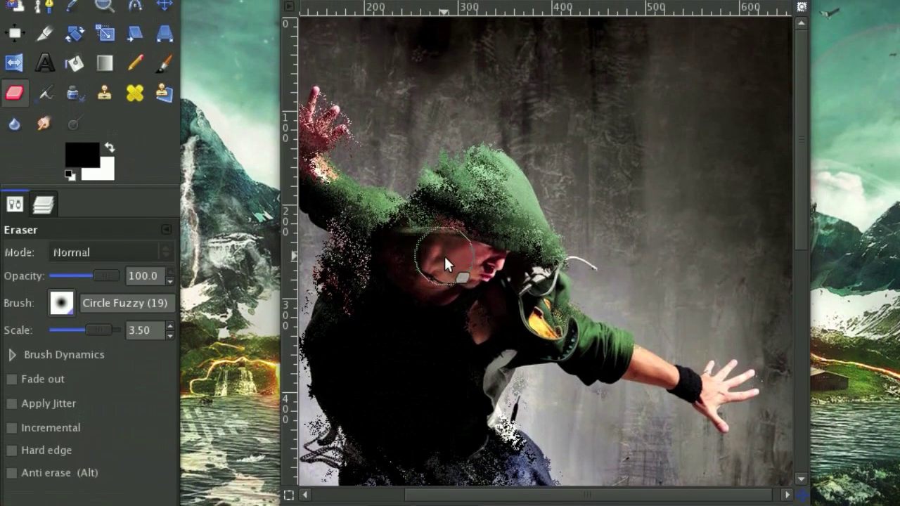
Erase the displaced pixels over the dancer's raised upper arm, torso and thigh, keeping the scattered effect along the outer edges and foot
{"action": "scroll", "coordinate": [445, 257], "scroll_direction": "left", "scroll_amount": 1}
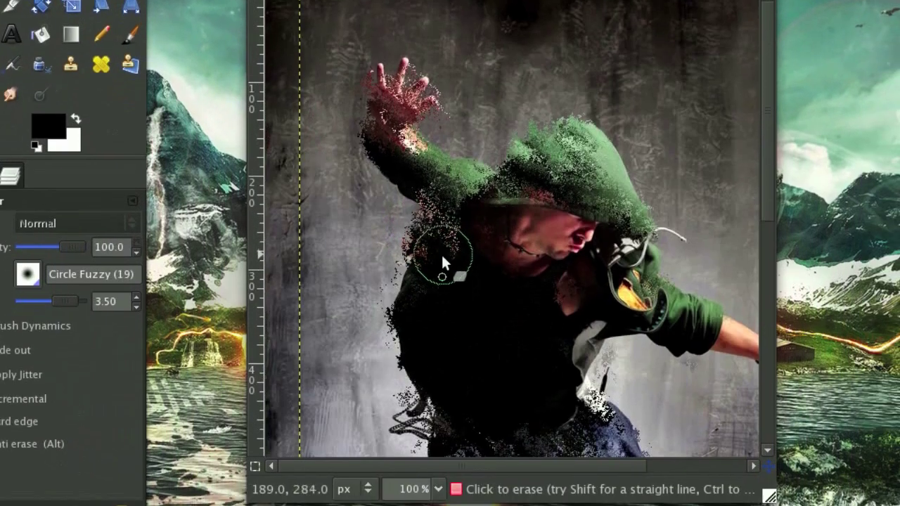
{"action": "left_click_drag", "start_coordinate": [478, 281], "coordinate": [474, 296]}
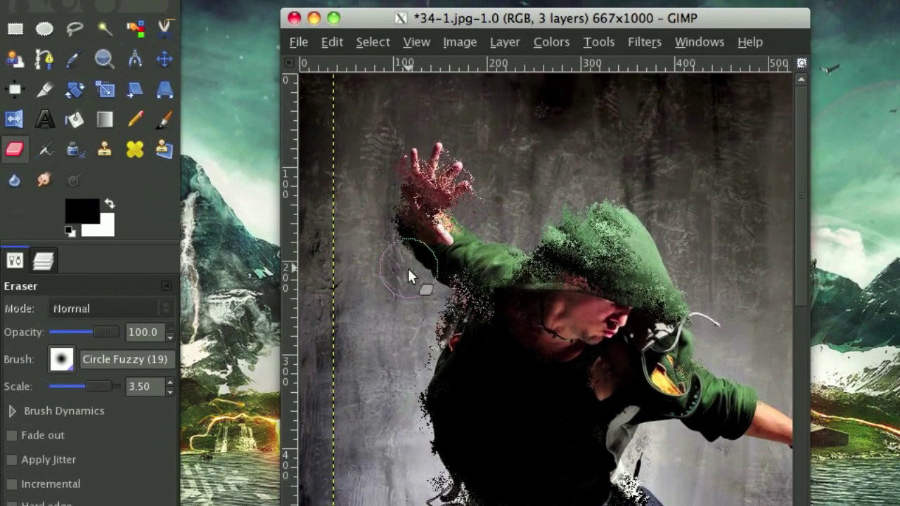
{"action": "scroll", "coordinate": [410, 276], "scroll_direction": "down", "scroll_amount": 5}
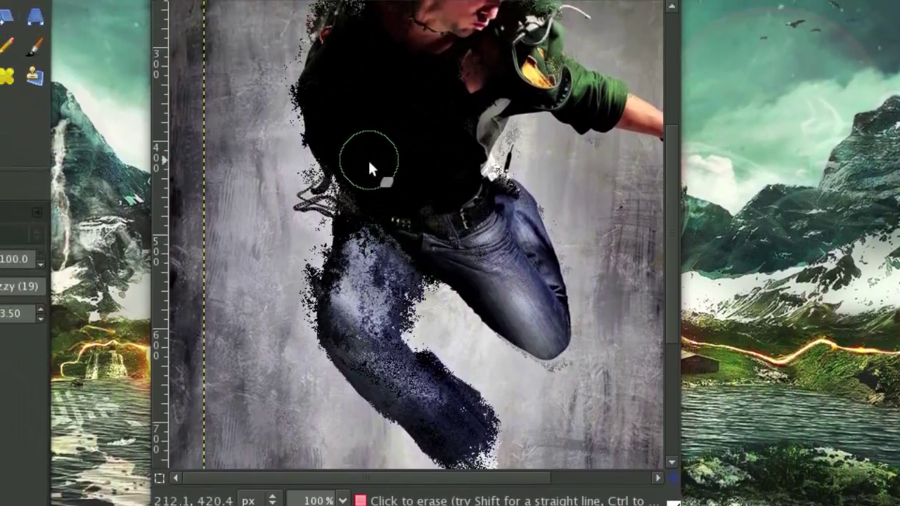
{"action": "mouse_move", "coordinate": [339, 174]}
{"action": "left_mouse_down"}
{"action": "mouse_move", "coordinate": [324, 182]}
{"action": "mouse_move", "coordinate": [305, 280]}
{"action": "mouse_move", "coordinate": [414, 270]}
{"action": "mouse_move", "coordinate": [325, 279]}
{"action": "left_mouse_up"}
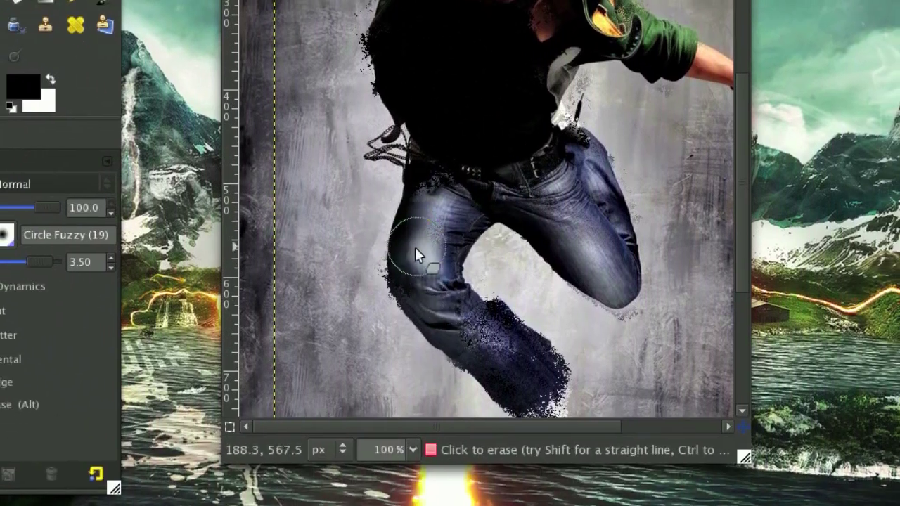
{"action": "scroll", "coordinate": [417, 256], "scroll_direction": "down", "scroll_amount": 3}
{"action": "left_click_drag", "start_coordinate": [482, 143], "coordinate": [520, 170]}
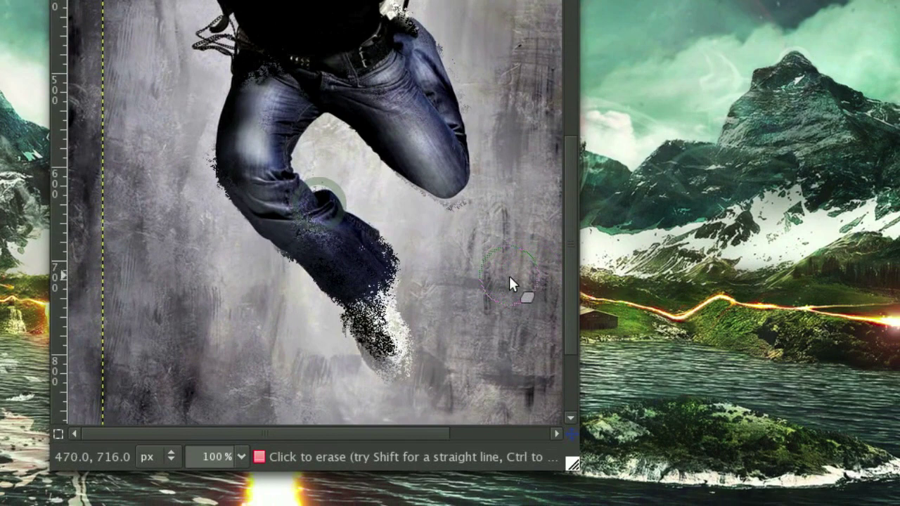
{"action": "scroll", "coordinate": [672, 213], "scroll_direction": "up", "scroll_amount": 3}
{"action": "scroll", "coordinate": [469, 263], "scroll_direction": "up", "scroll_amount": 4}
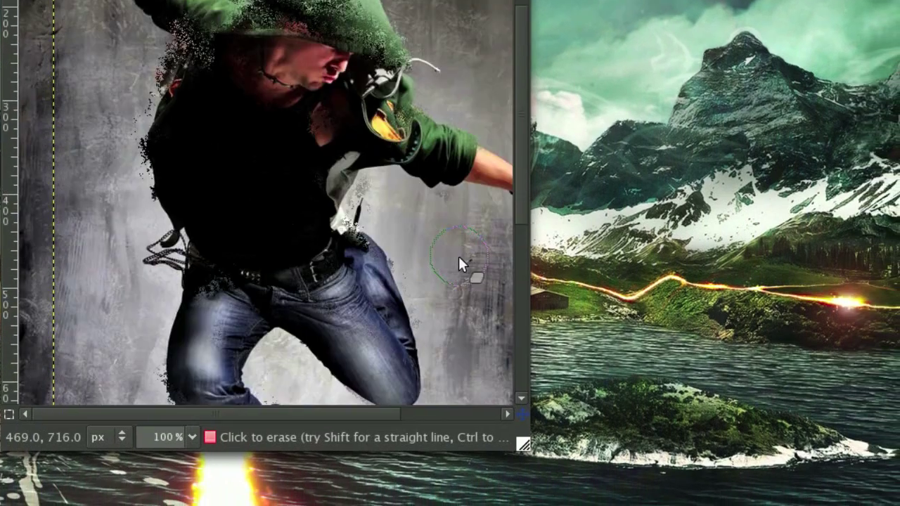
Duplicate the displaced dancer layer and apply a Gaussian blur of 5.0 px horizontally and vertically to the copy
{"action": "left_click", "coordinate": [50, 214]}
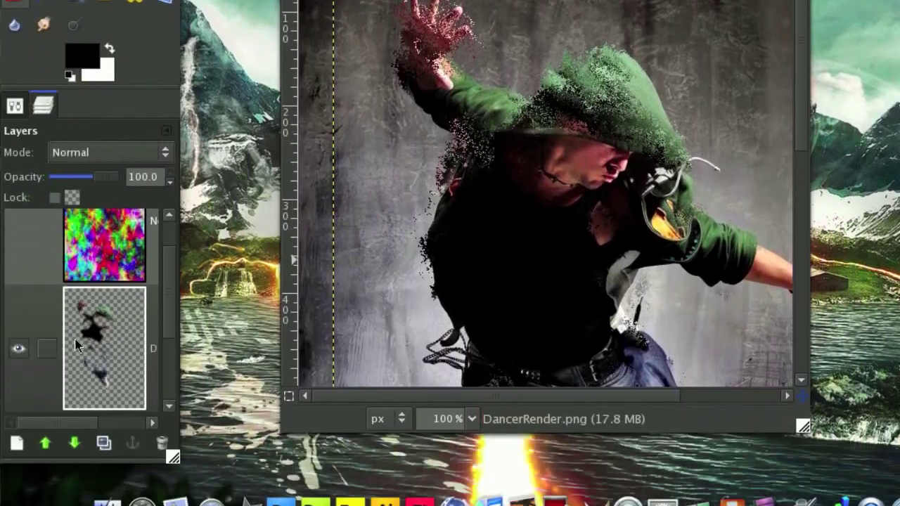
{"action": "left_click", "coordinate": [23, 436]}
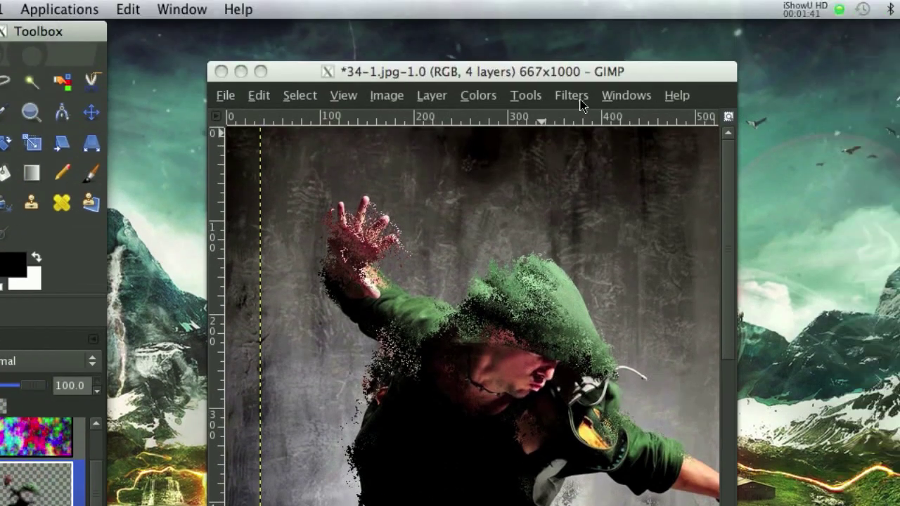
{"action": "left_click", "coordinate": [580, 98]}
{"action": "mouse_move", "coordinate": [636, 211]}
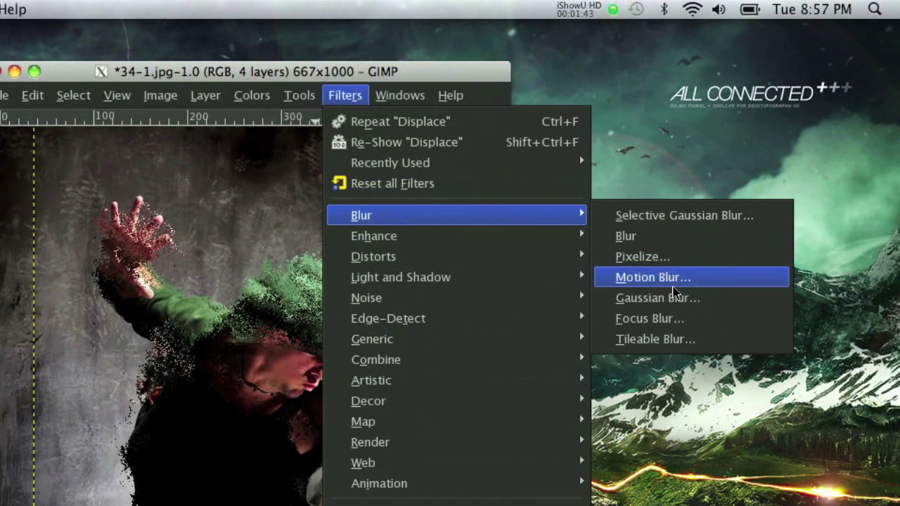
{"action": "left_click", "coordinate": [765, 286]}
{"action": "scroll", "coordinate": [213, 364], "scroll_direction": "down", "scroll_amount": 17}
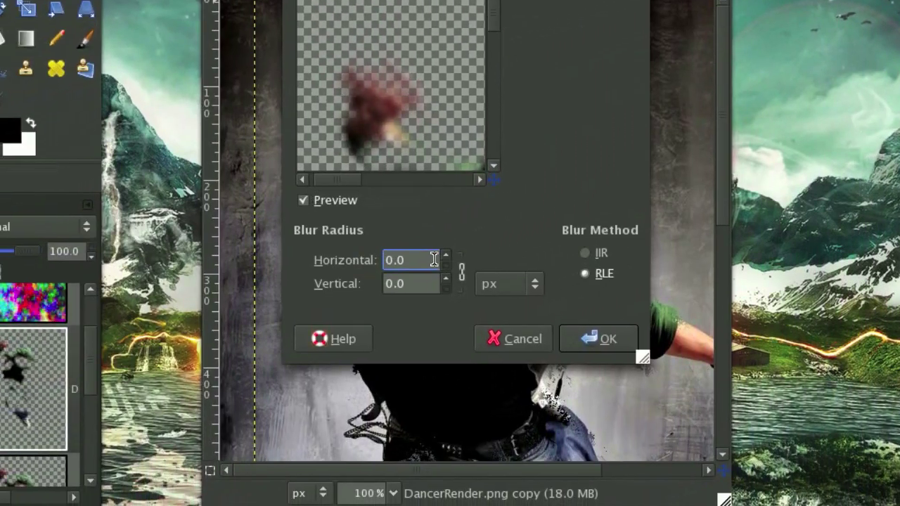
{"action": "scroll", "coordinate": [434, 260], "scroll_direction": "up", "scroll_amount": 1}
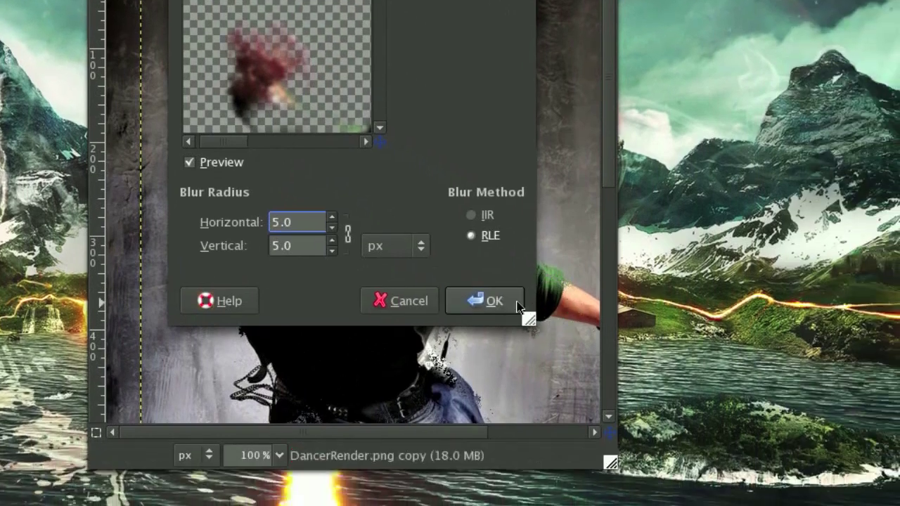
{"action": "left_click", "coordinate": [612, 333]}
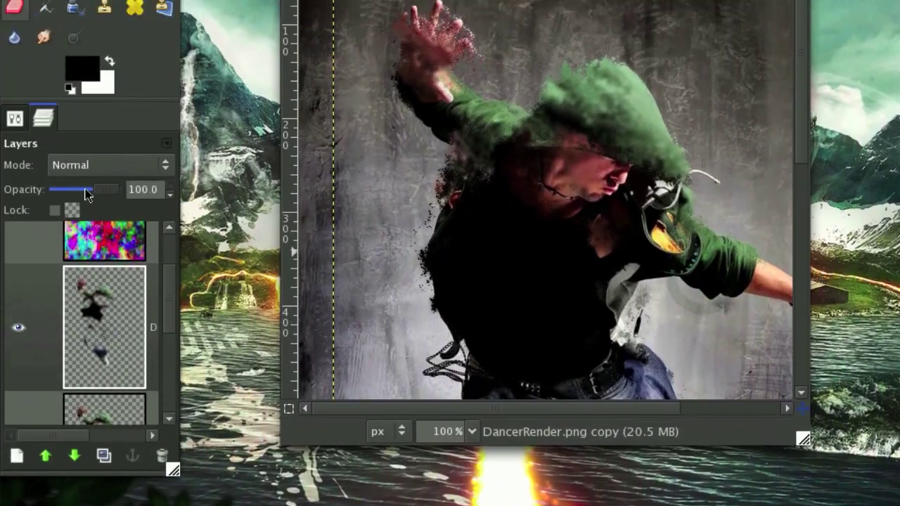
Change the blurred copy's blend mode to brighten the colours beneath it and erase unwanted parts around the dancer's waist and legs
{"action": "left_click", "coordinate": [79, 154]}
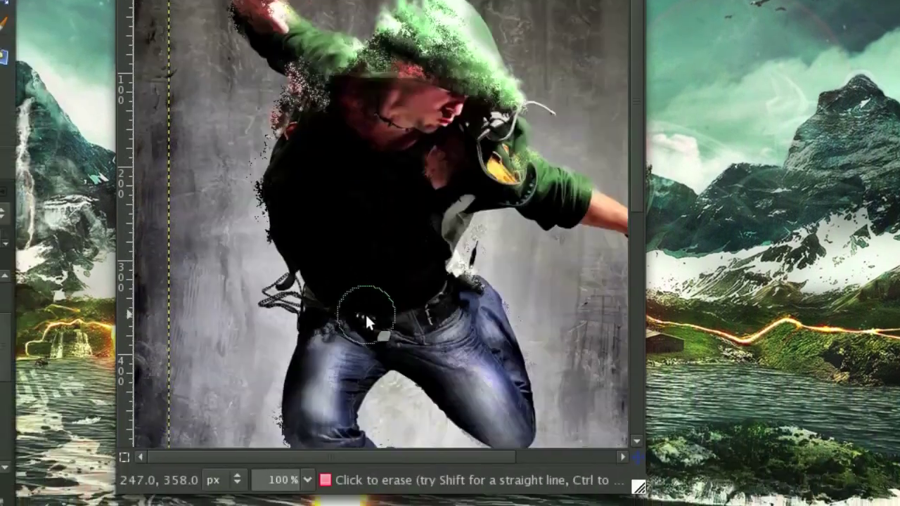
{"action": "scroll", "coordinate": [557, 273], "scroll_direction": "up", "scroll_amount": 2}
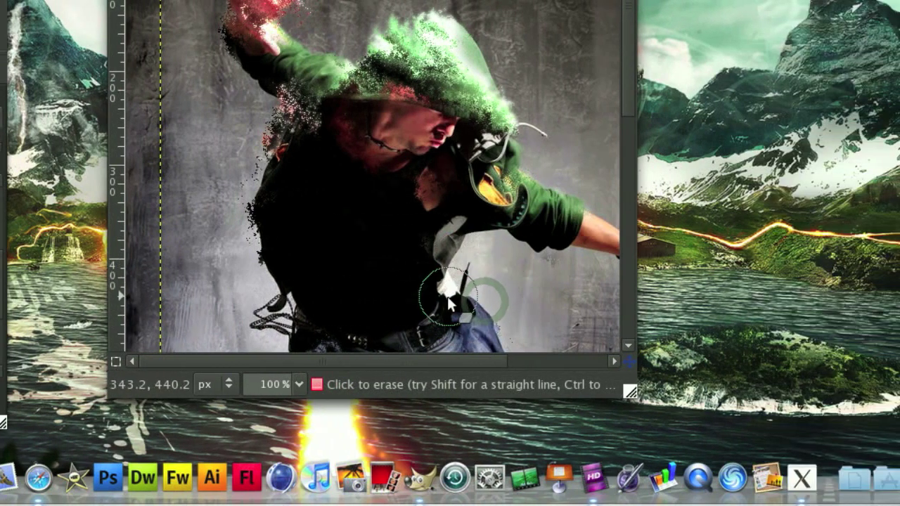
{"action": "scroll", "coordinate": [622, 297], "scroll_direction": "down", "scroll_amount": 5}
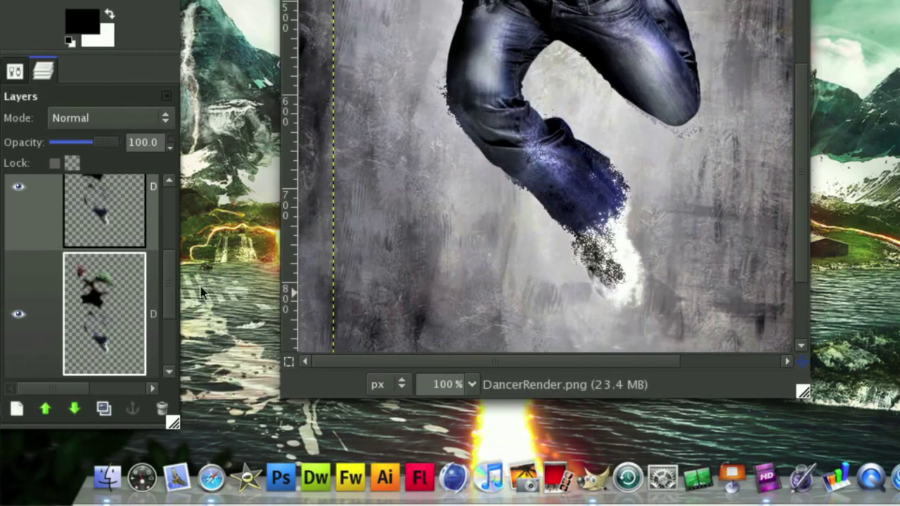
Apply a Gaussian blur of 1.0 px horizontally and vertically to the original displaced dancer layer
{"action": "scroll", "coordinate": [608, 279], "scroll_direction": "up", "scroll_amount": 5}
{"action": "scroll", "coordinate": [90, 287], "scroll_direction": "down", "scroll_amount": 1}
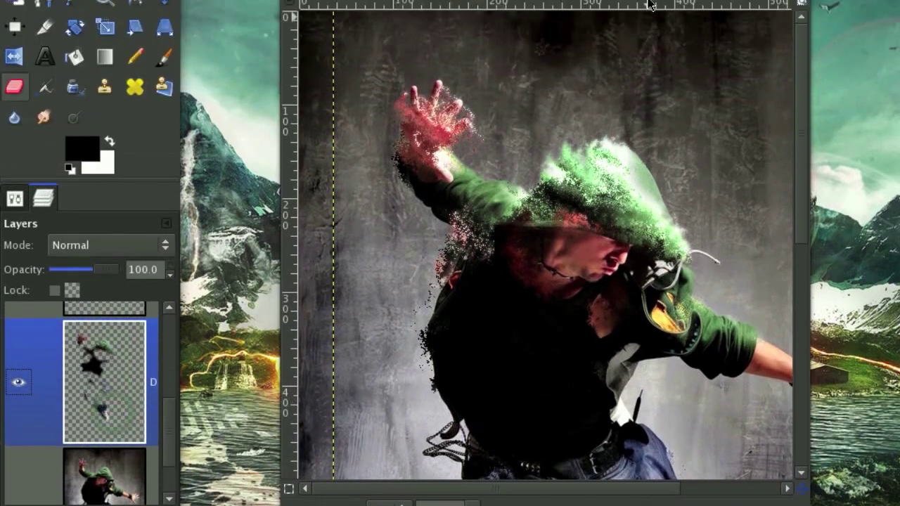
{"action": "left_click", "coordinate": [538, 94]}
{"action": "mouse_move", "coordinate": [536, 220]}
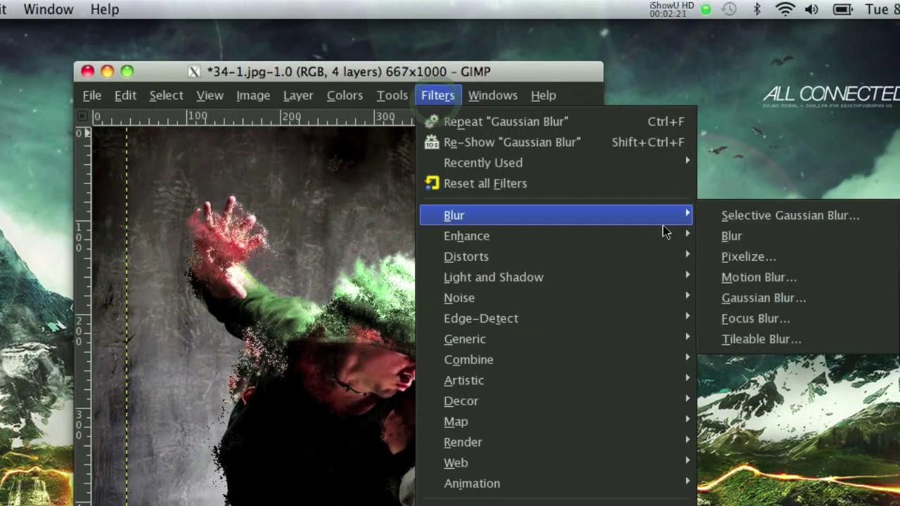
{"action": "left_click", "coordinate": [769, 298]}
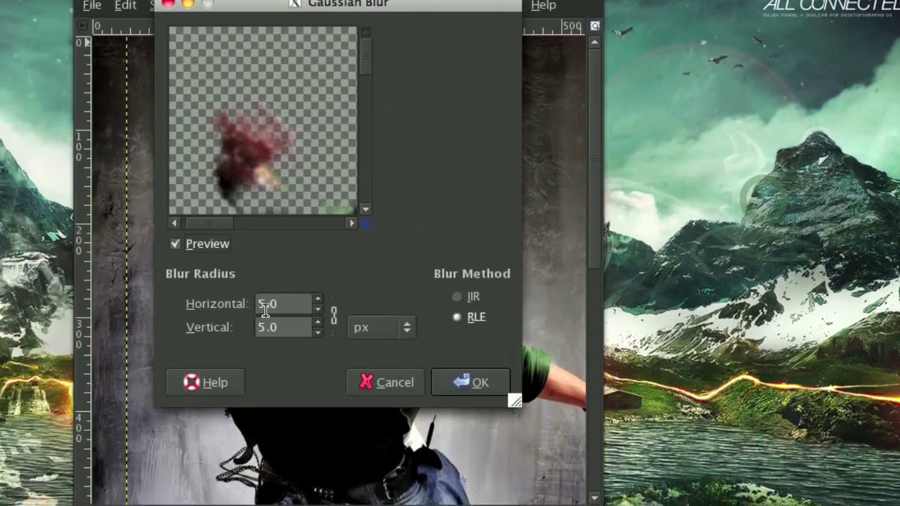
{"action": "scroll", "coordinate": [279, 308], "scroll_direction": "down", "scroll_amount": 5}
{"action": "scroll", "coordinate": [285, 306], "scroll_direction": "up", "scroll_amount": 1}
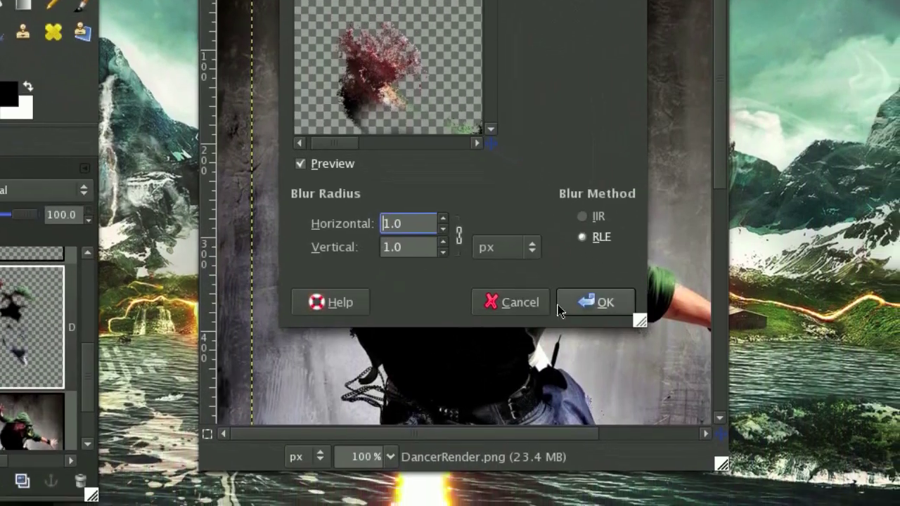
{"action": "left_click", "coordinate": [562, 306]}
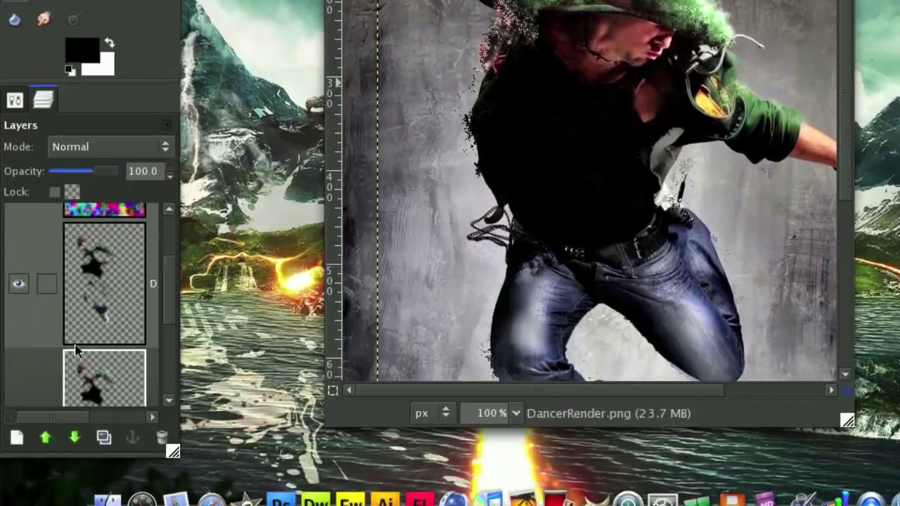
Duplicate the lightly blurred dancer layer and move the lower one sideways so its scattered pixels extend behind the dancer's raised arm
{"action": "left_click", "coordinate": [85, 307]}
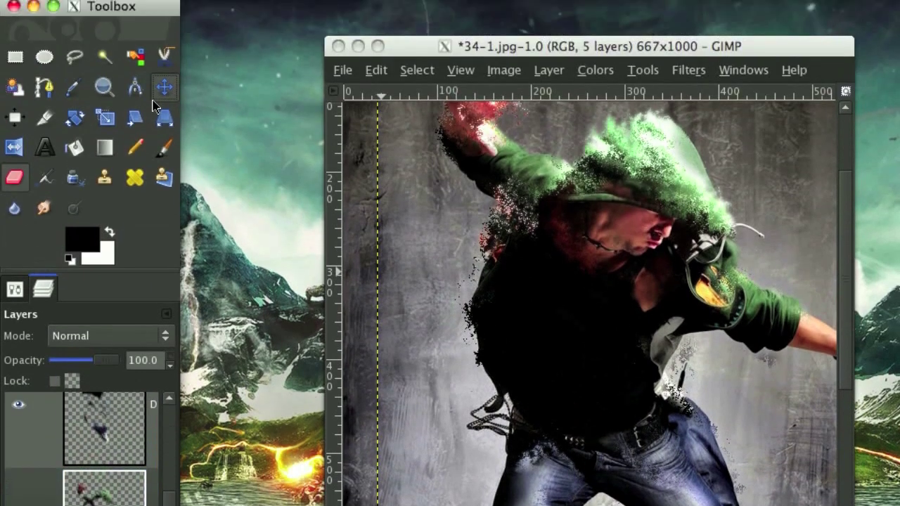
{"action": "left_click", "coordinate": [159, 121]}
{"action": "left_click_drag", "start_coordinate": [596, 37], "coordinate": [552, 46]}
{"action": "scroll", "coordinate": [477, 267], "scroll_direction": "up", "scroll_amount": 1}
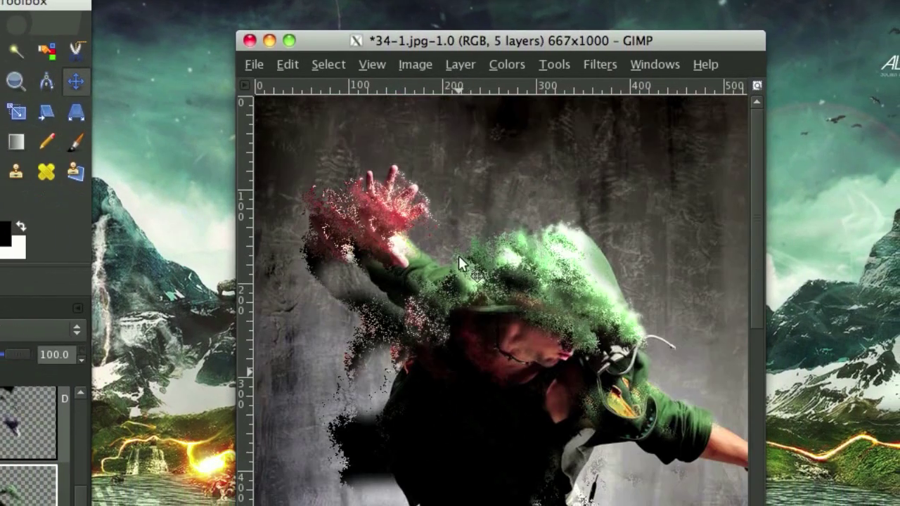
{"action": "mouse_move", "coordinate": [449, 373]}
{"action": "left_mouse_down"}
{"action": "mouse_move", "coordinate": [434, 369]}
{"action": "mouse_move", "coordinate": [446, 369]}
{"action": "left_mouse_up"}
{"action": "left_click_drag", "start_coordinate": [450, 266], "coordinate": [449, 257]}
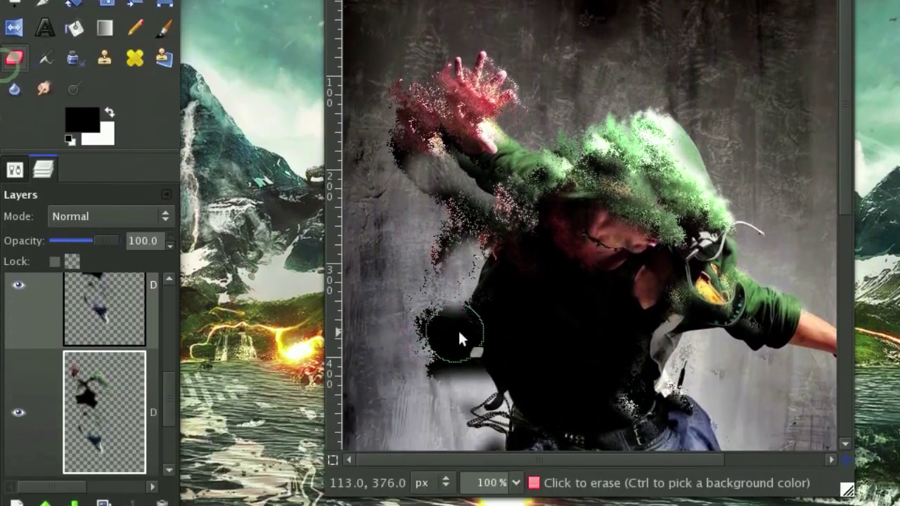
Erase the stray dark fragments of the shifted lower dancer copy beside the torso, left leg and dissolving foot
{"action": "mouse_move", "coordinate": [452, 478]}
{"action": "left_mouse_down"}
{"action": "mouse_move", "coordinate": [454, 505]}
{"action": "mouse_move", "coordinate": [480, 485]}
{"action": "mouse_move", "coordinate": [470, 500]}
{"action": "left_mouse_up"}
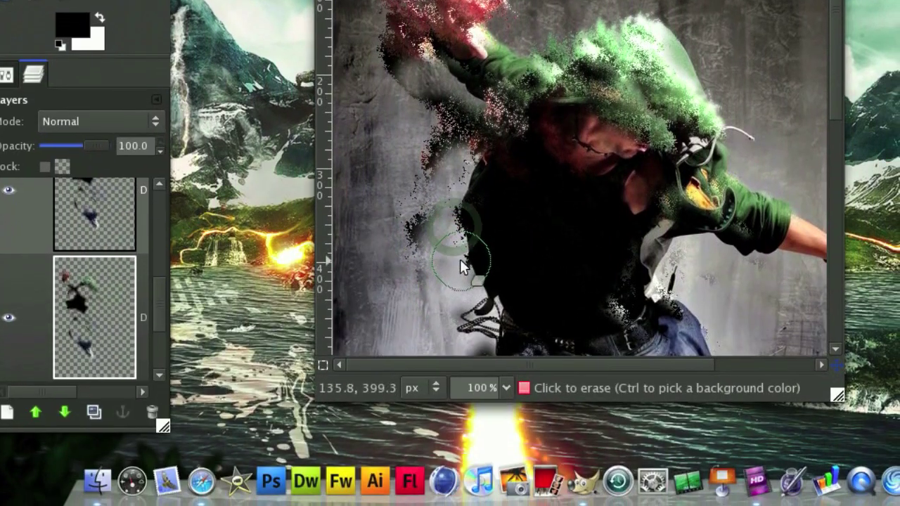
{"action": "left_click_drag", "start_coordinate": [459, 256], "coordinate": [473, 288]}
{"action": "scroll", "coordinate": [503, 238], "scroll_direction": "down", "scroll_amount": 8}
{"action": "mouse_move", "coordinate": [443, 167]}
{"action": "left_mouse_down"}
{"action": "mouse_move", "coordinate": [389, 123]}
{"action": "mouse_move", "coordinate": [431, 112]}
{"action": "mouse_move", "coordinate": [440, 227]}
{"action": "mouse_move", "coordinate": [460, 267]}
{"action": "mouse_move", "coordinate": [455, 375]}
{"action": "mouse_move", "coordinate": [460, 215]}
{"action": "left_mouse_up"}
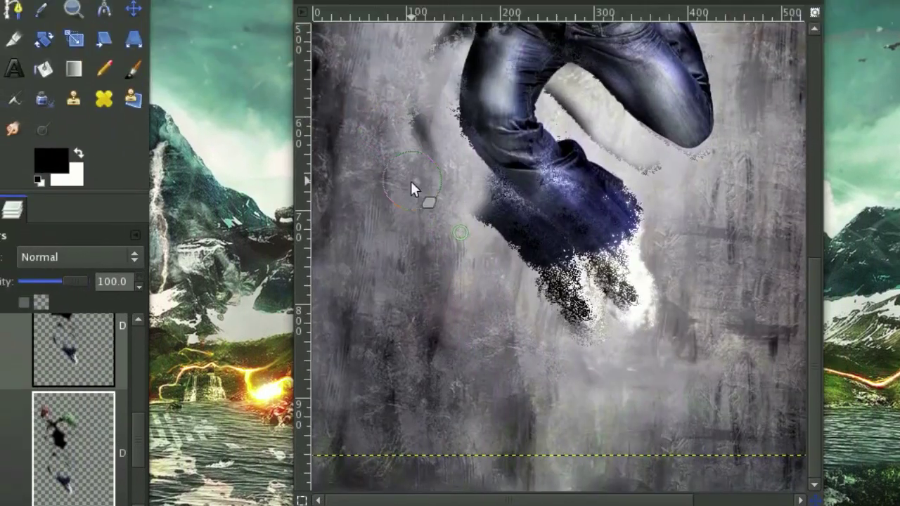
{"action": "scroll", "coordinate": [441, 216], "scroll_direction": "up", "scroll_amount": 1}
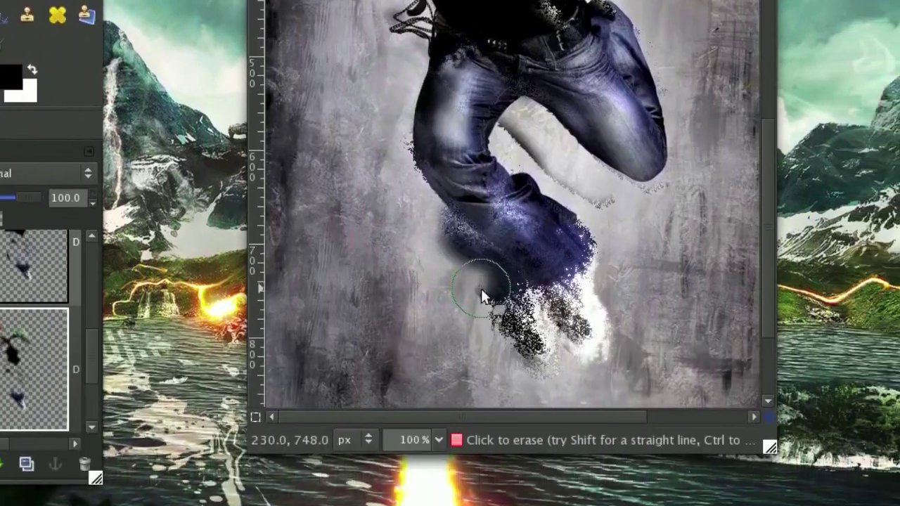
{"action": "left_click", "coordinate": [515, 341]}
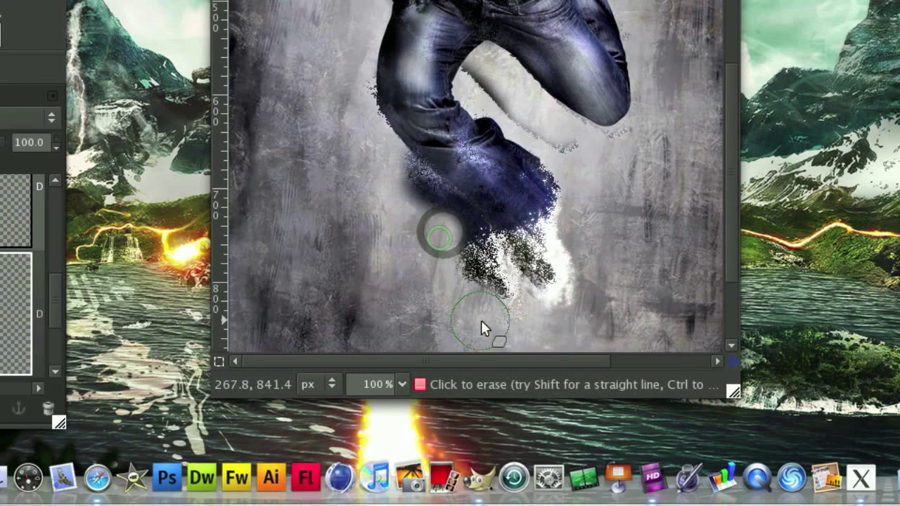
{"action": "scroll", "coordinate": [495, 274], "scroll_direction": "up", "scroll_amount": 3}
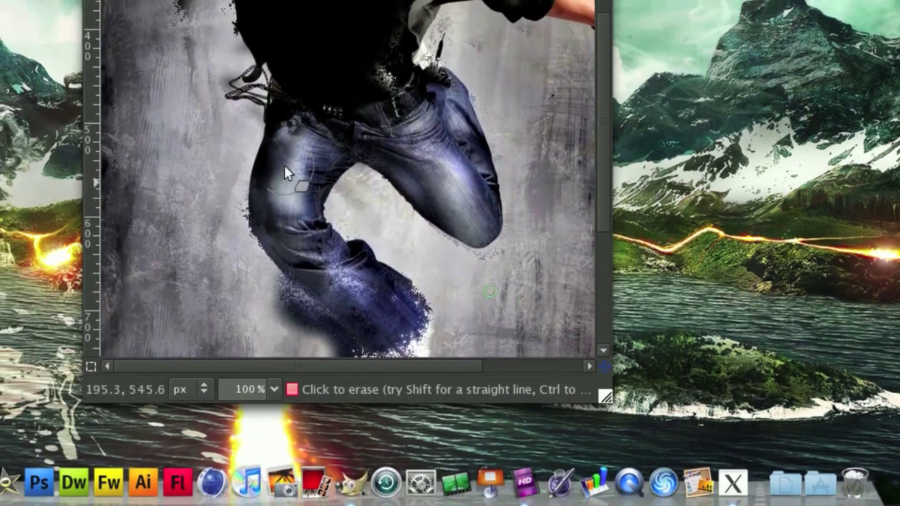
{"action": "left_click", "coordinate": [481, 310]}
{"action": "scroll", "coordinate": [464, 233], "scroll_direction": "up", "scroll_amount": 3}
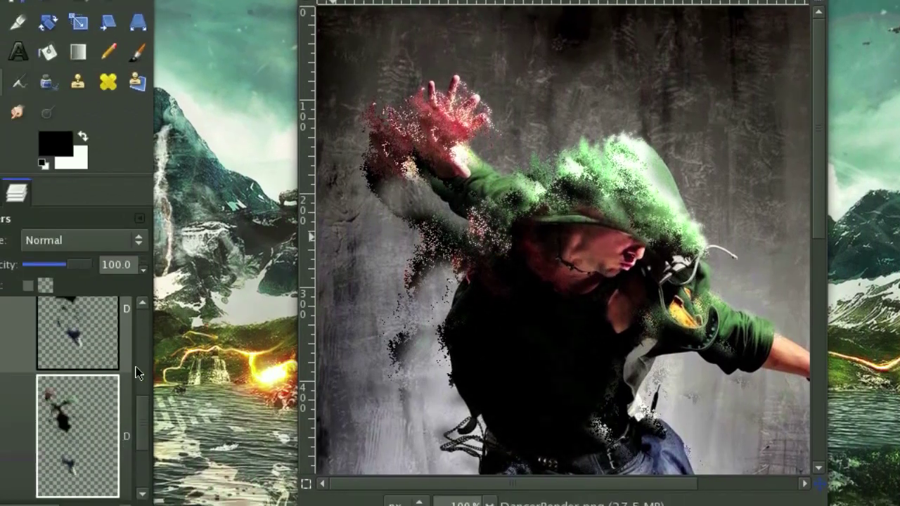
Set the blend mode of the sideways-shifted lower dancer copy to Dodge
{"action": "left_click", "coordinate": [53, 243]}
{"action": "left_click", "coordinate": [67, 440]}
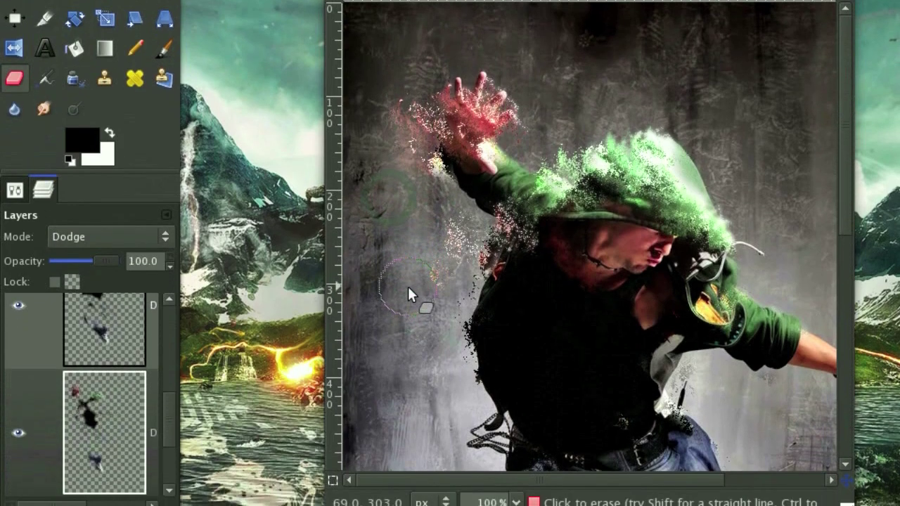
{"action": "scroll", "coordinate": [417, 300], "scroll_direction": "down", "scroll_amount": 4}
{"action": "scroll", "coordinate": [418, 300], "scroll_direction": "up", "scroll_amount": 2}
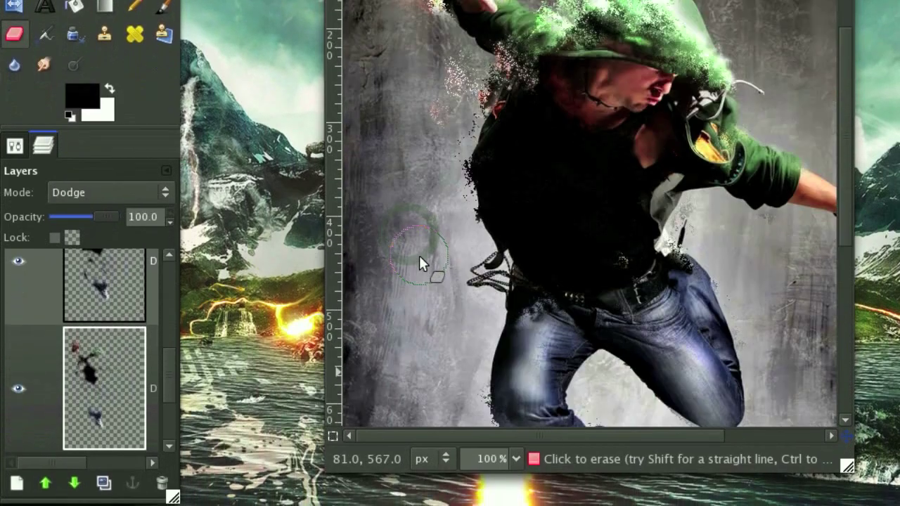
{"action": "scroll", "coordinate": [419, 256], "scroll_direction": "up", "scroll_amount": 3}
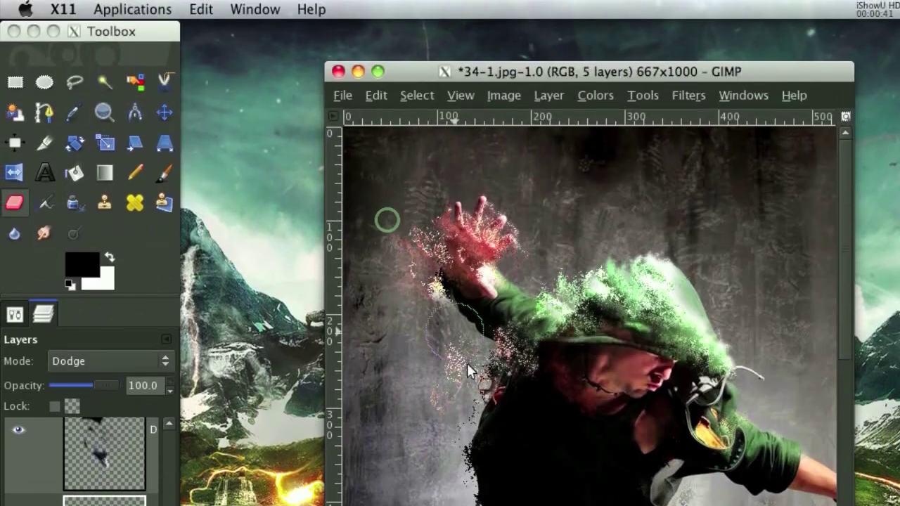
{"action": "scroll", "coordinate": [471, 415], "scroll_direction": "down", "scroll_amount": 3}
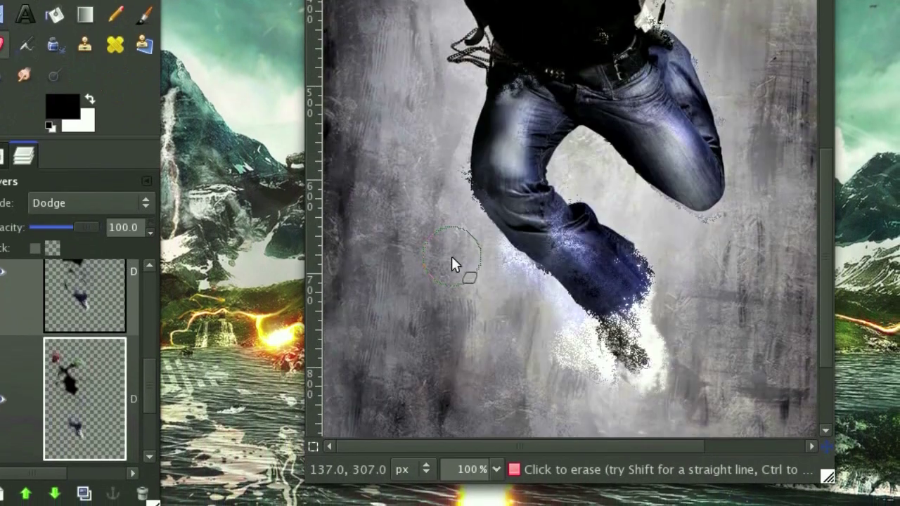
{"action": "scroll", "coordinate": [450, 254], "scroll_direction": "up", "scroll_amount": 5}
{"action": "scroll", "coordinate": [450, 254], "scroll_direction": "down", "scroll_amount": 3}
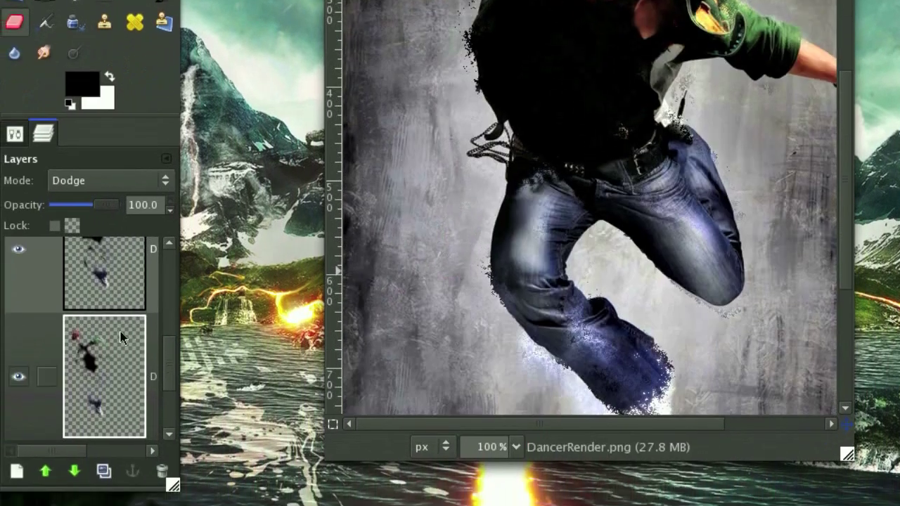
Add a new transparent layer directly above the Background layer
{"action": "scroll", "coordinate": [122, 339], "scroll_direction": "down", "scroll_amount": 3}
{"action": "left_click", "coordinate": [102, 384]}
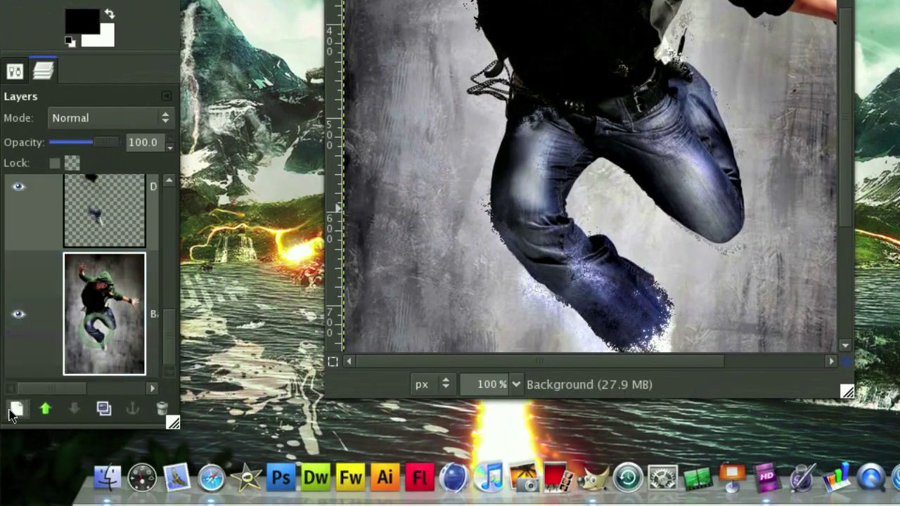
{"action": "left_click", "coordinate": [12, 411]}
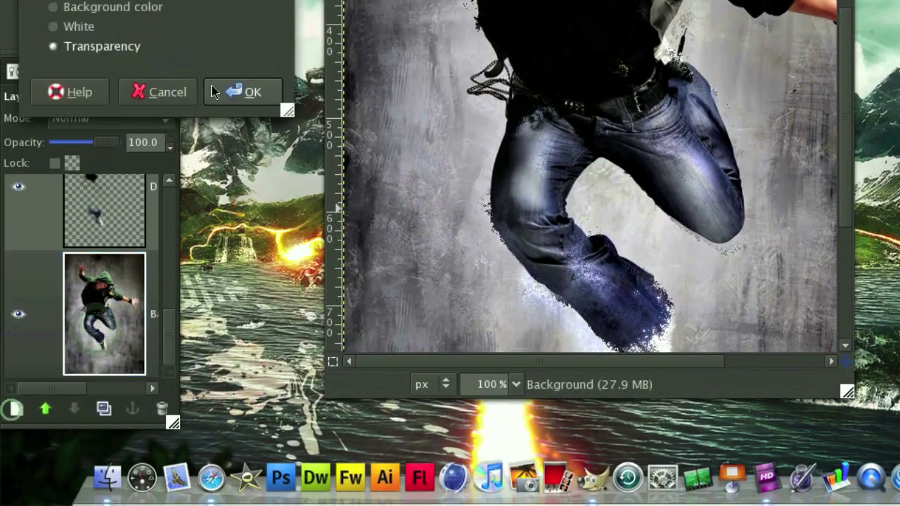
{"action": "left_click", "coordinate": [215, 90]}
Activate the Text tool and choose "imagine font" as its font
{"action": "left_click", "coordinate": [14, 74]}
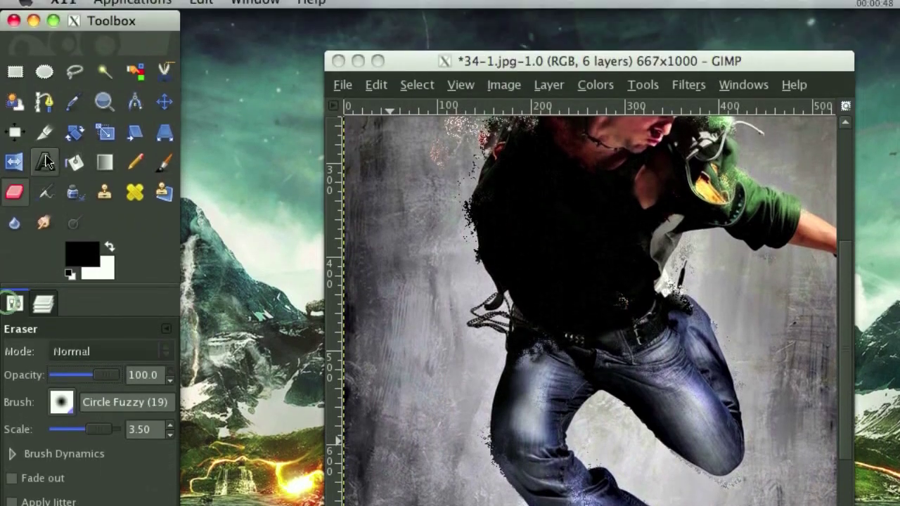
{"action": "left_click", "coordinate": [45, 161]}
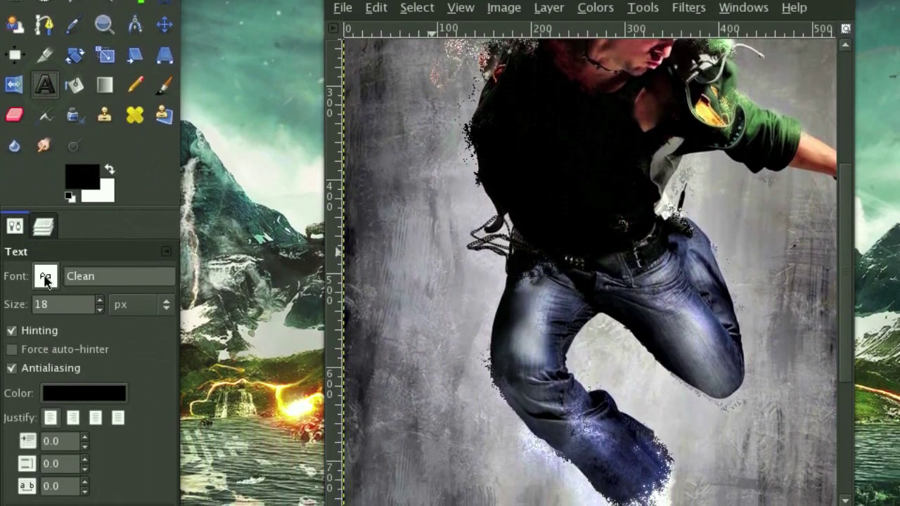
{"action": "left_click", "coordinate": [45, 353]}
{"action": "scroll", "coordinate": [82, 333], "scroll_direction": "down", "scroll_amount": 10}
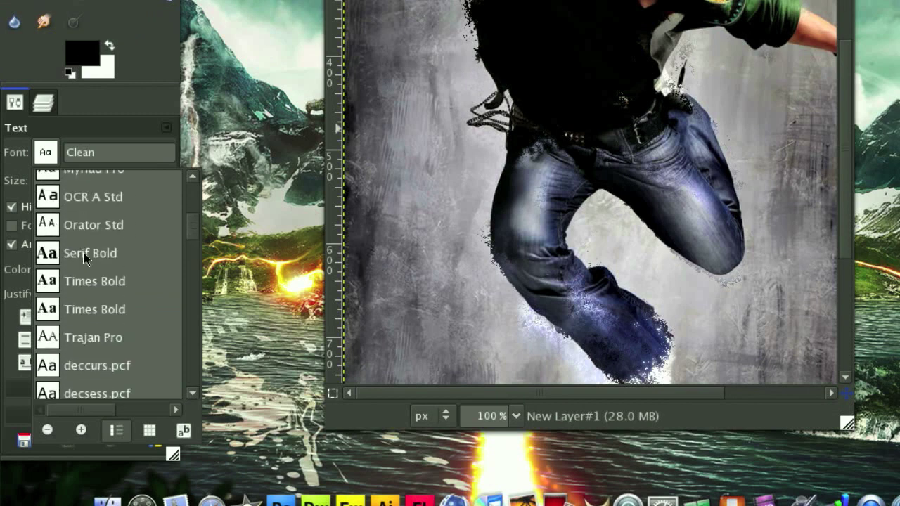
{"action": "left_click", "coordinate": [91, 363]}
Draw a text box about 290 by 147 px beneath the dancer's outstretched arm and enter the word "Vaporize"
{"action": "scroll", "coordinate": [464, 173], "scroll_direction": "right", "scroll_amount": 3}
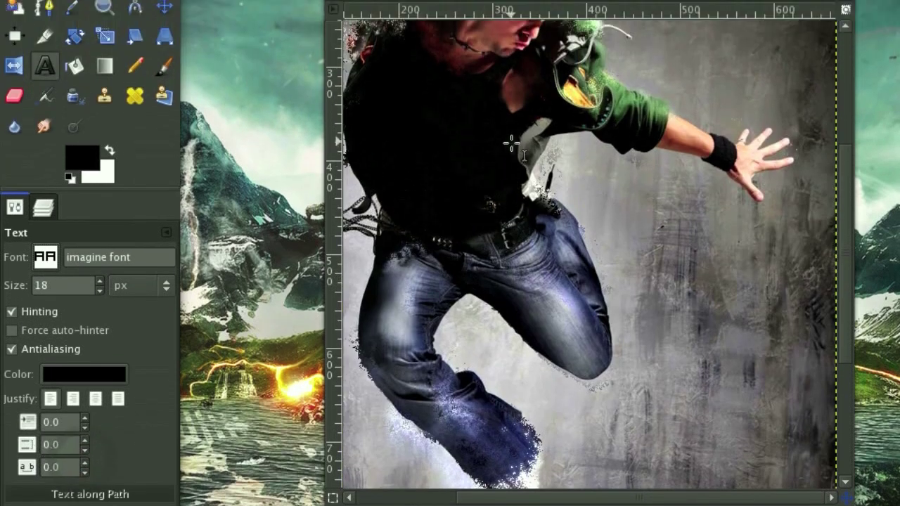
{"action": "left_click_drag", "start_coordinate": [512, 76], "coordinate": [777, 210]}
{"action": "type", "text": "Va"}
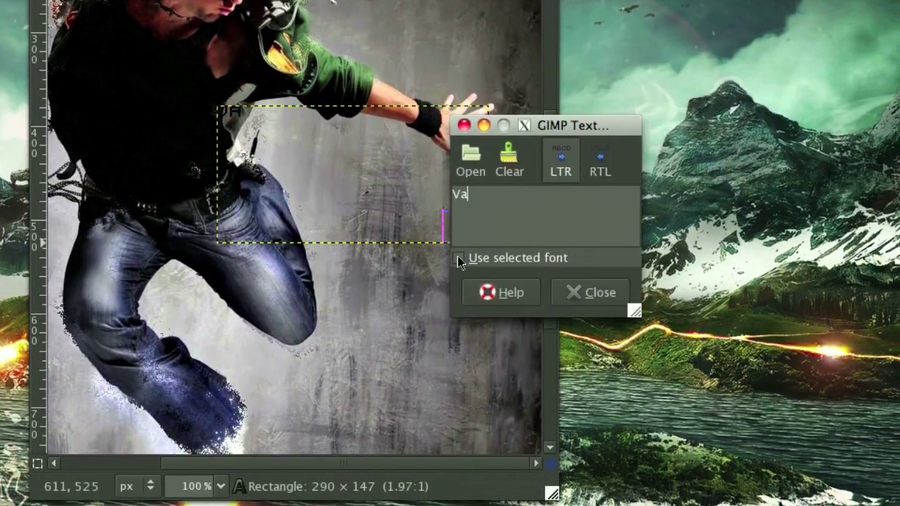
{"action": "type", "text": "poriza"}
{"action": "left_click", "coordinate": [591, 291]}
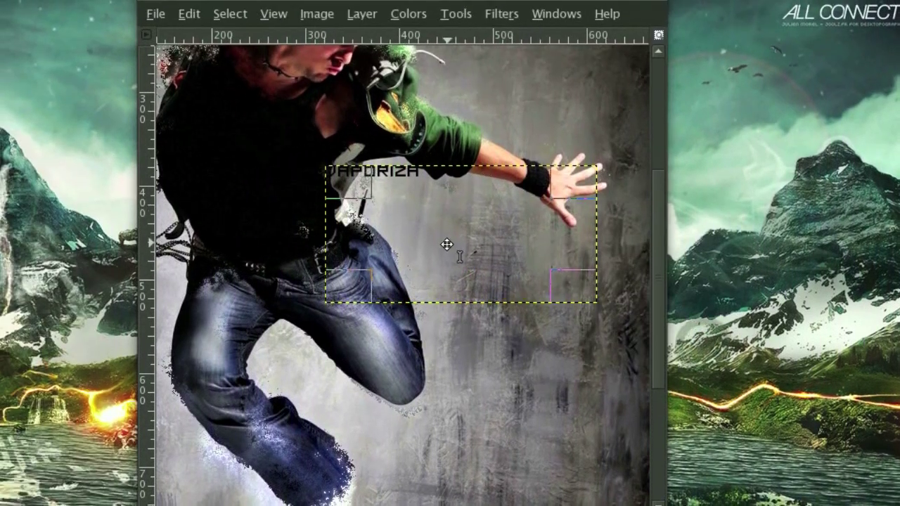
{"action": "left_click", "coordinate": [318, 194]}
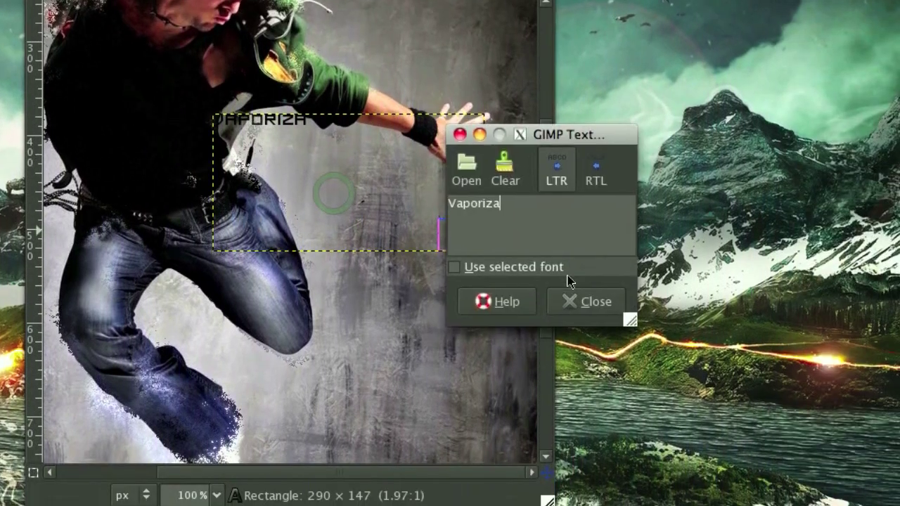
{"action": "key", "text": "BackSpace"}
{"action": "type", "text": "e"}
{"action": "left_click", "coordinate": [585, 282]}
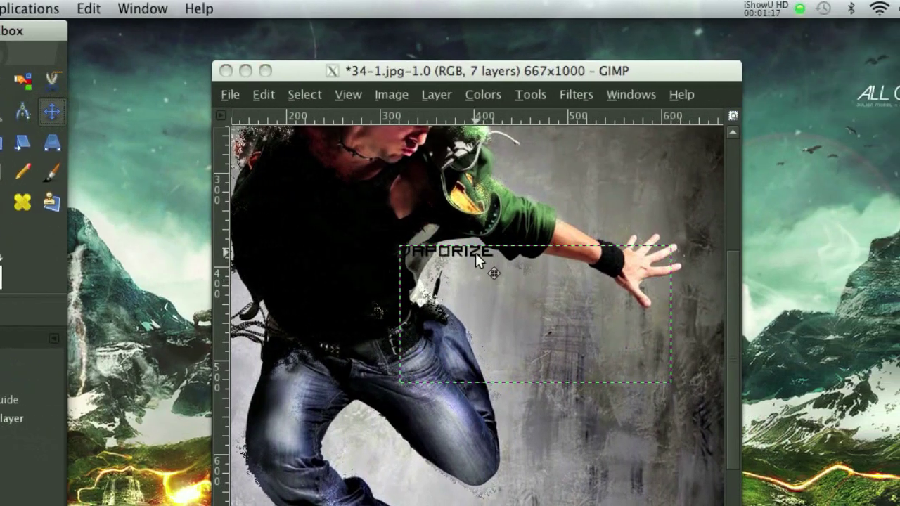
Move the "Vaporize" text sideways off the dancer's body and change its layer's blend mode to blend it into the wall
{"action": "left_click_drag", "start_coordinate": [588, 263], "coordinate": [634, 281]}
{"action": "left_click_drag", "start_coordinate": [470, 264], "coordinate": [471, 263]}
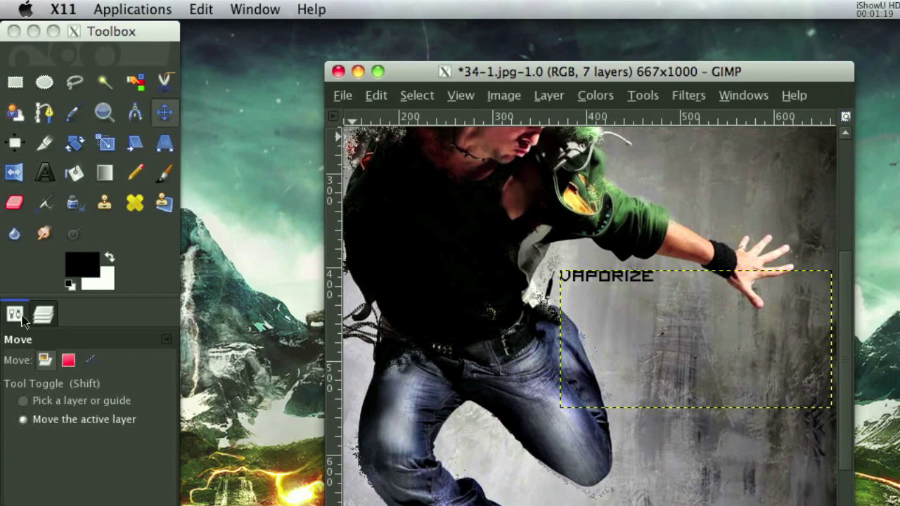
{"action": "left_click", "coordinate": [43, 312]}
{"action": "left_click", "coordinate": [103, 324]}
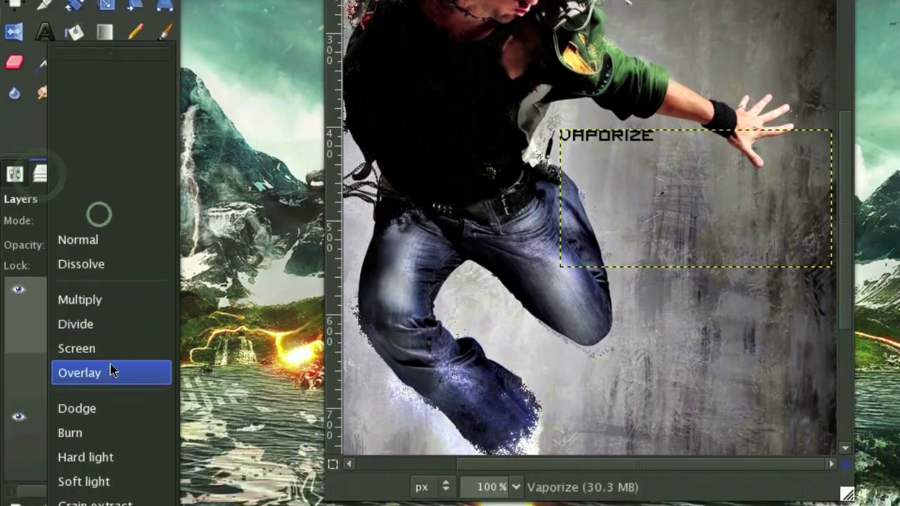
{"action": "left_click", "coordinate": [112, 475]}
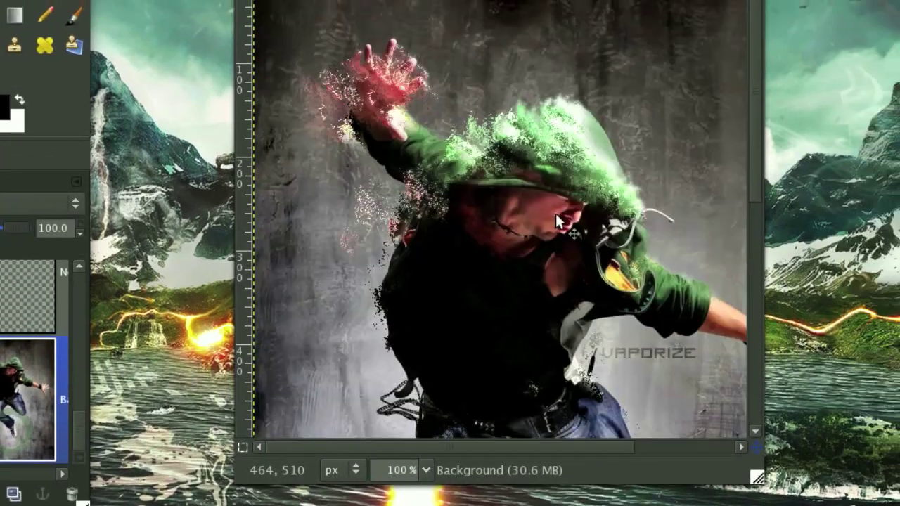
{"action": "scroll", "coordinate": [555, 213], "scroll_direction": "down", "scroll_amount": 5}
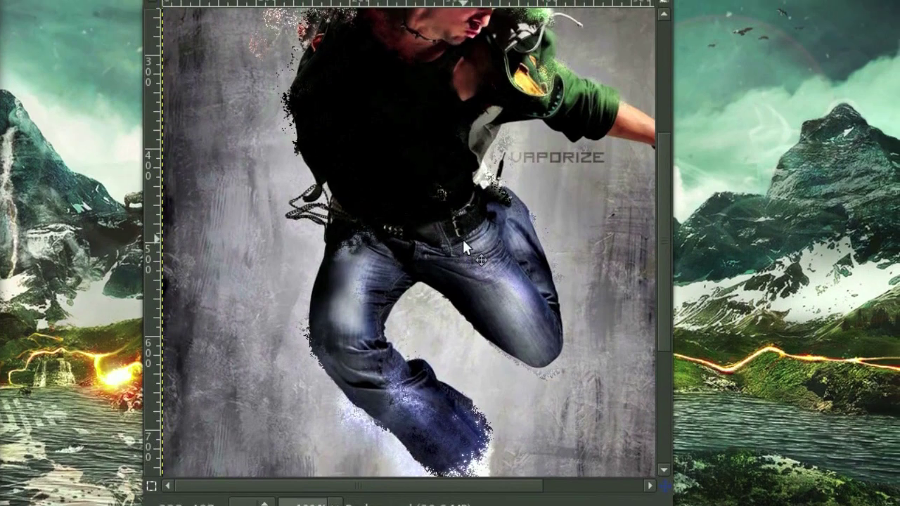
{"action": "scroll", "coordinate": [463, 239], "scroll_direction": "up", "scroll_amount": 4}
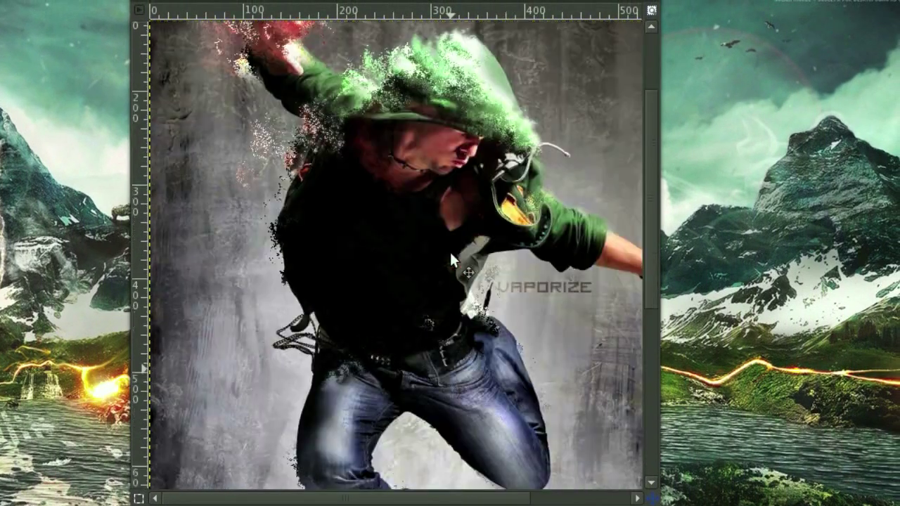
{"action": "scroll", "coordinate": [450, 253], "scroll_direction": "right", "scroll_amount": 3}
{"action": "scroll", "coordinate": [450, 253], "scroll_direction": "left", "scroll_amount": 3}
{"action": "scroll", "coordinate": [443, 253], "scroll_direction": "down", "scroll_amount": 7}
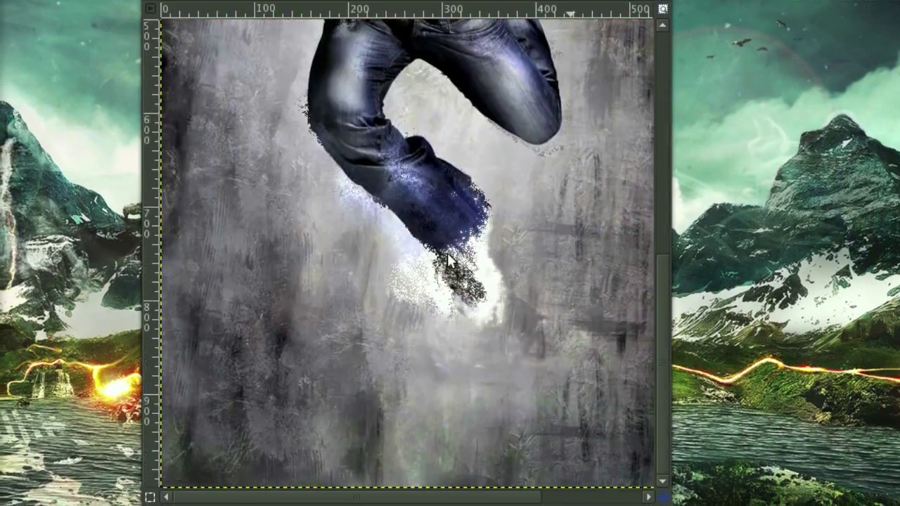